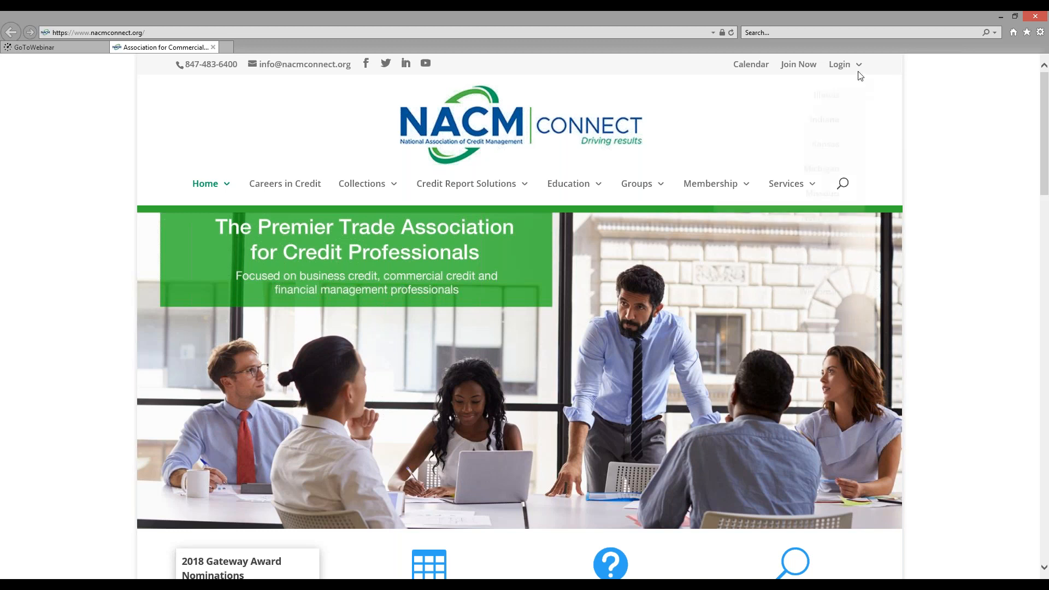
Open the Illinois member login page for the NACM National Credit Report from the Login menu
{"action": "mouse_move", "coordinate": [854, 66]}
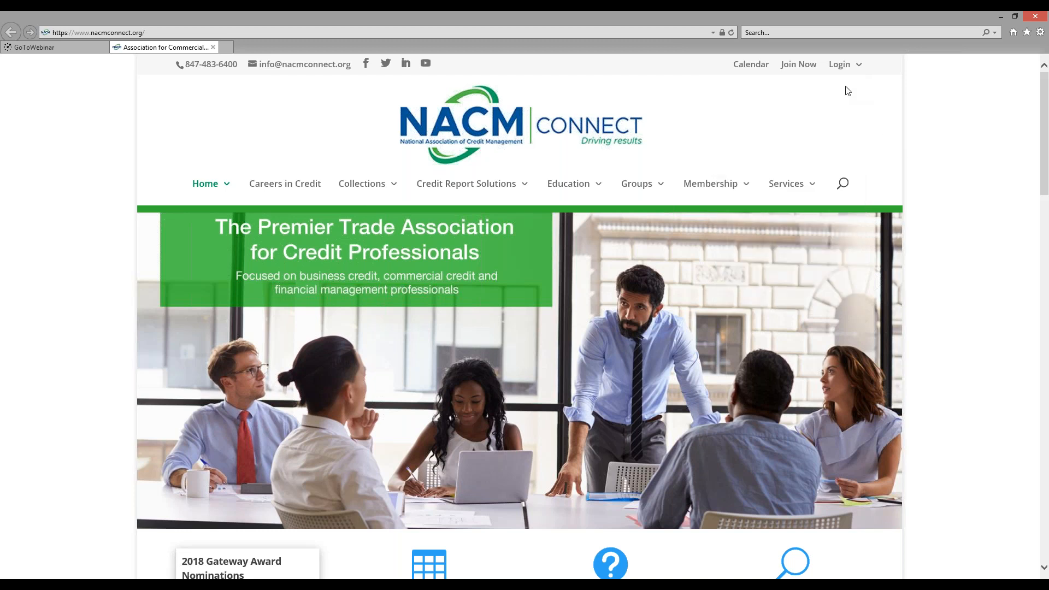
{"action": "left_click", "coordinate": [825, 95]}
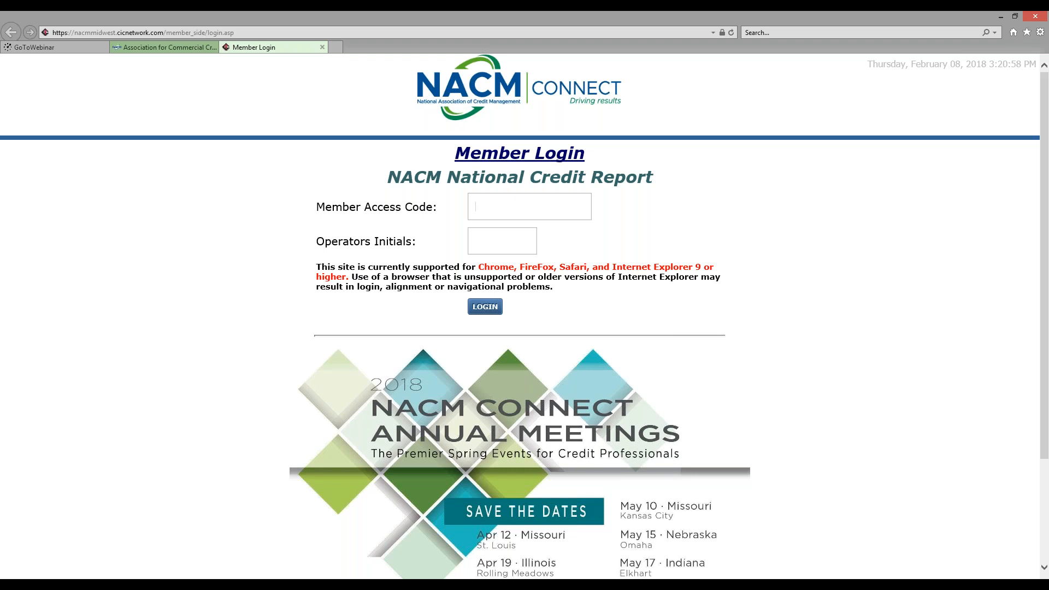
Log in to the credit reporting portal with the member access code and operator initials
{"action": "type", "text": "te"}
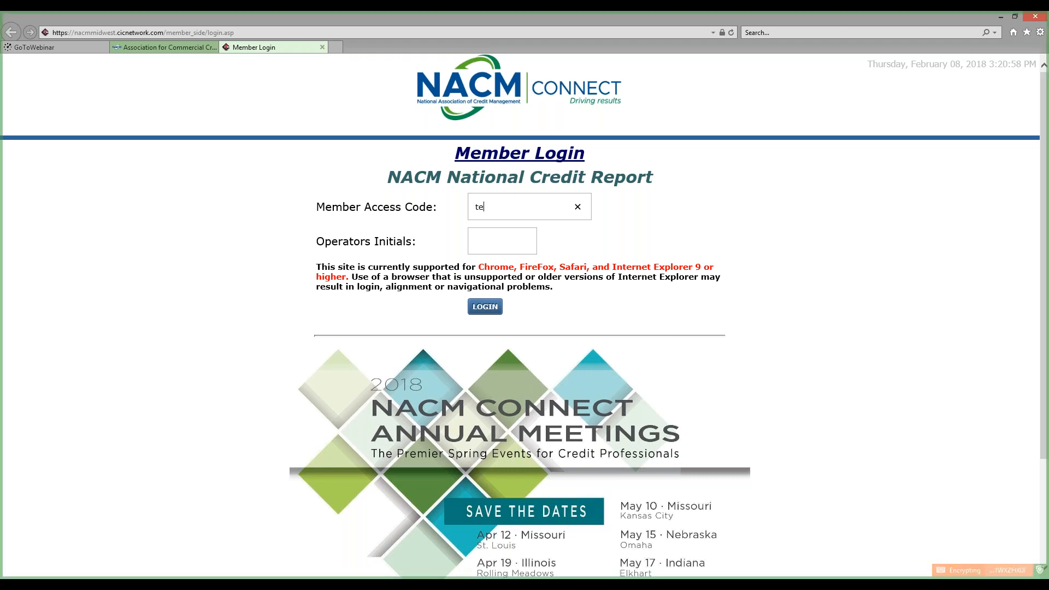
{"action": "type", "text": "str,9991"}
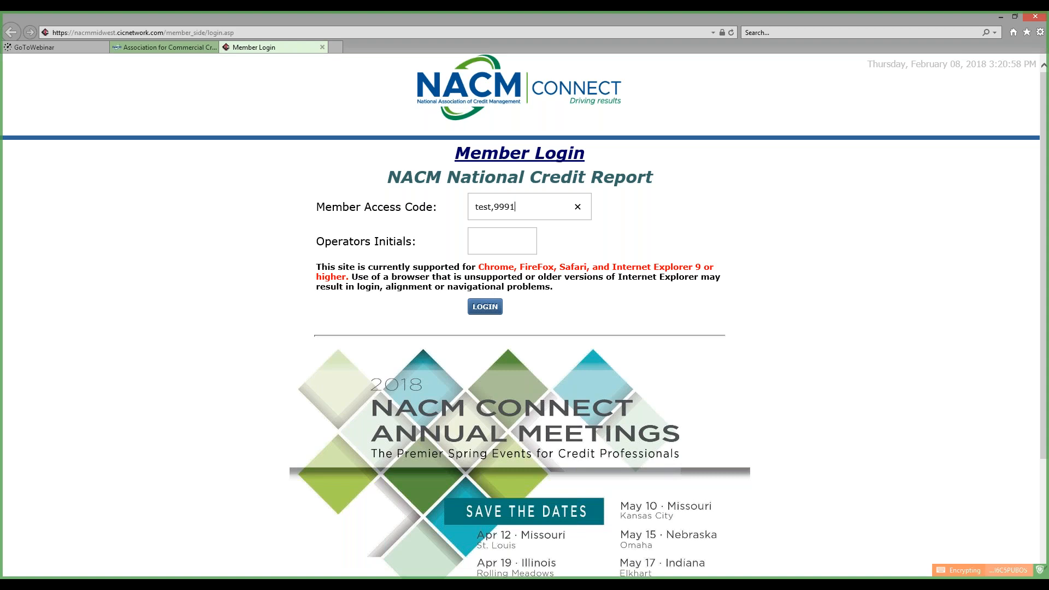
{"action": "key", "text": "Tab"}
{"action": "type", "text": "tv"}
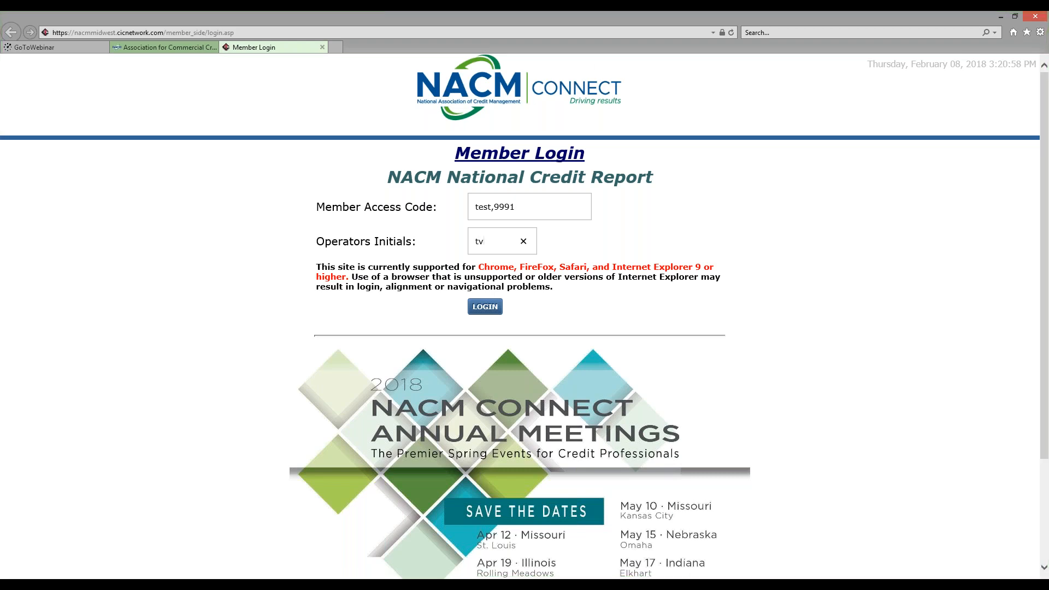
{"action": "left_click", "coordinate": [485, 306]}
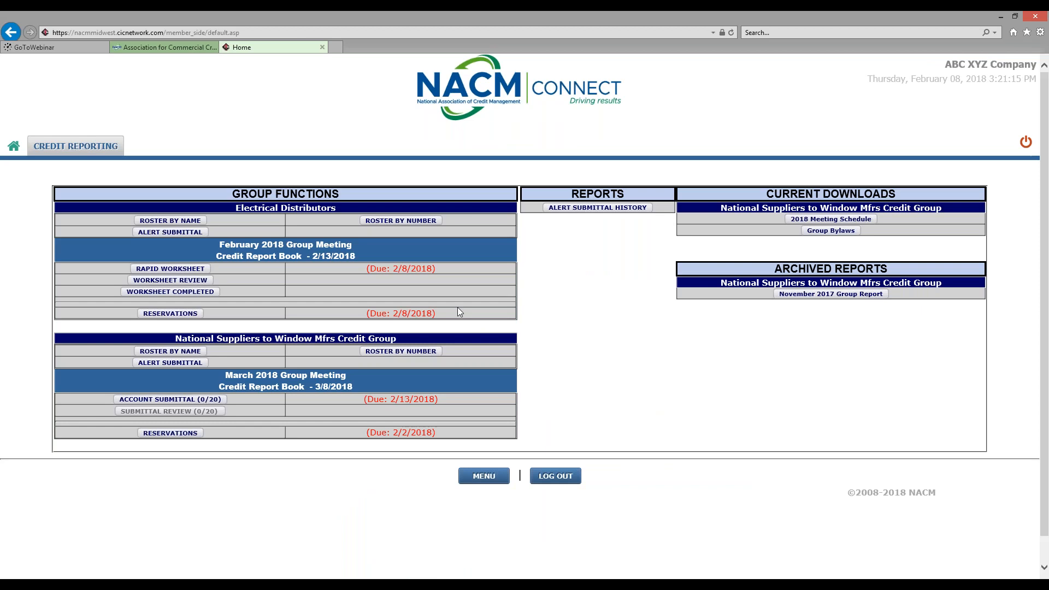
Start an Electrical Distributors alert, search 'abc plumbing' in Florida, and pick the Lauderdale ABC PLUMBING
{"action": "left_click", "coordinate": [200, 233]}
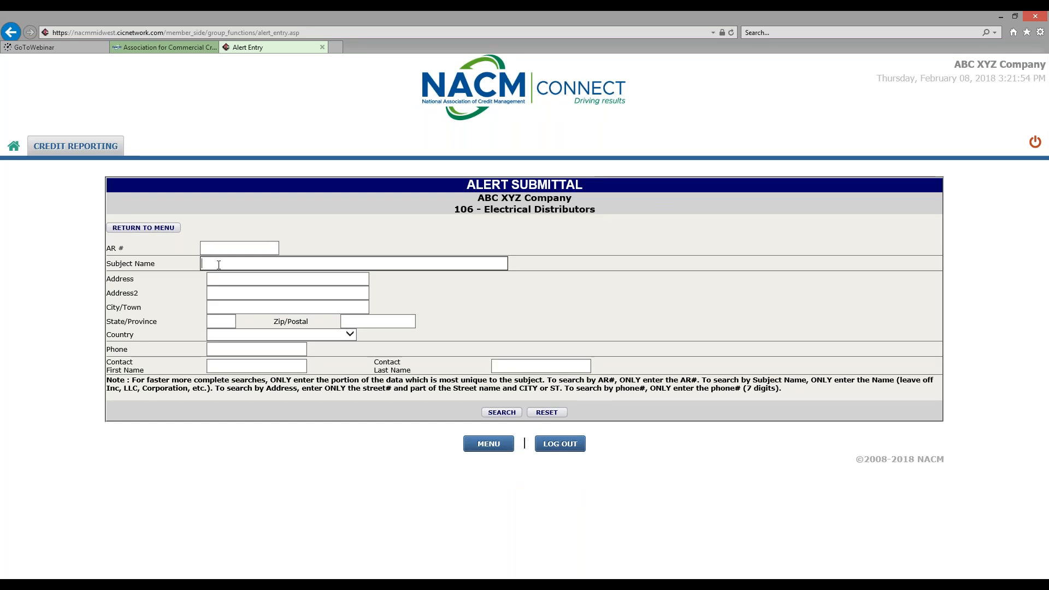
{"action": "type", "text": "a"}
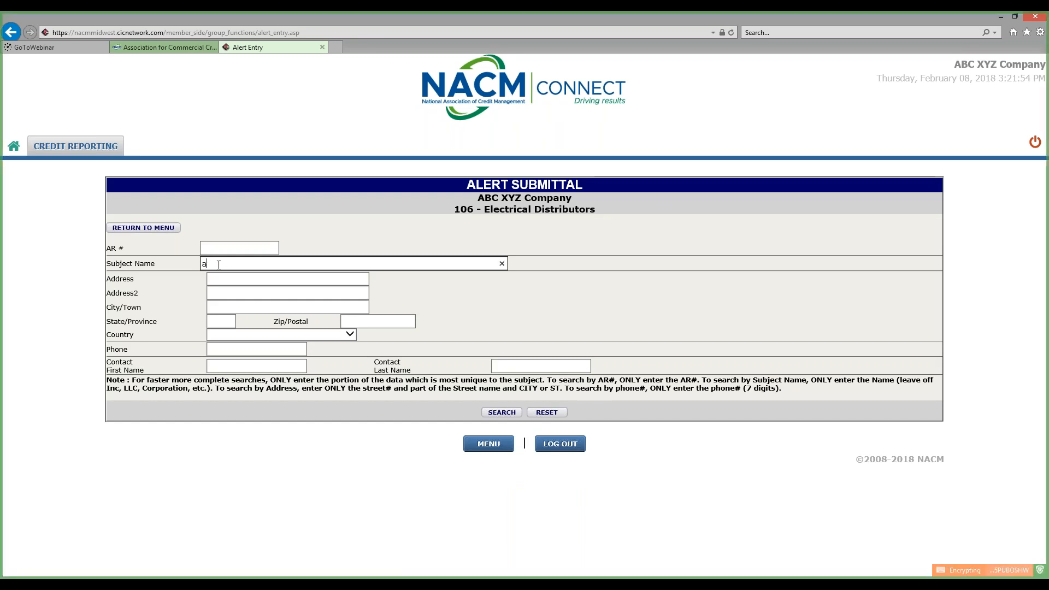
{"action": "type", "text": "bc plumbing"}
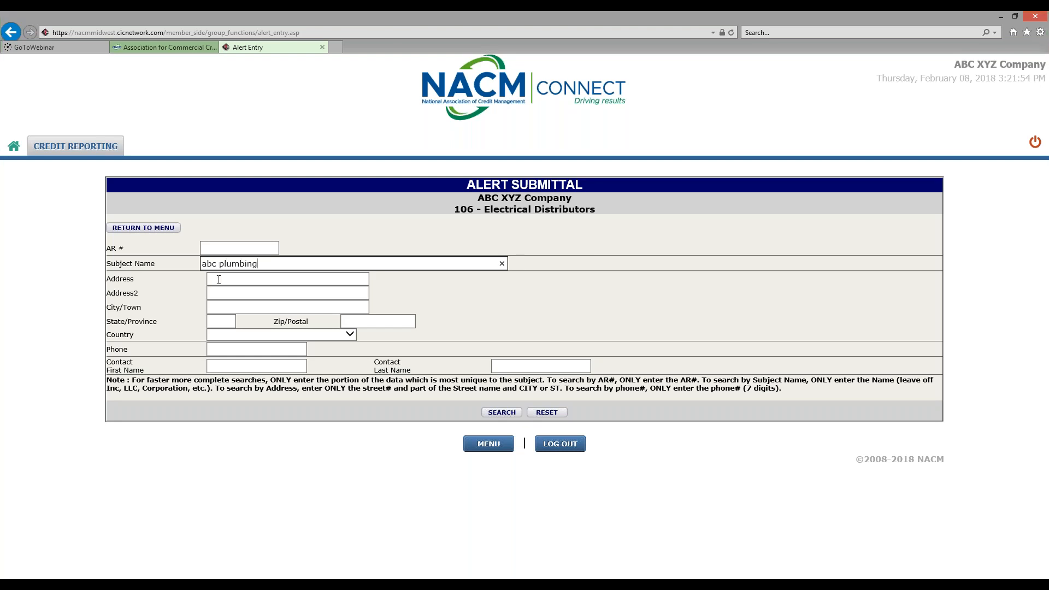
{"action": "left_click", "coordinate": [218, 320]}
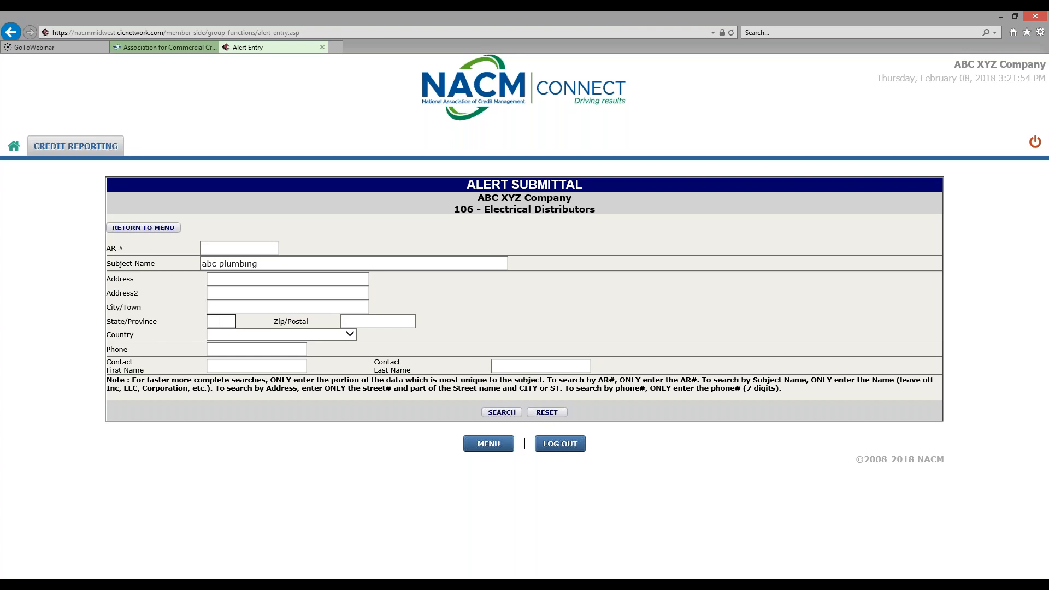
{"action": "type", "text": "fl"}
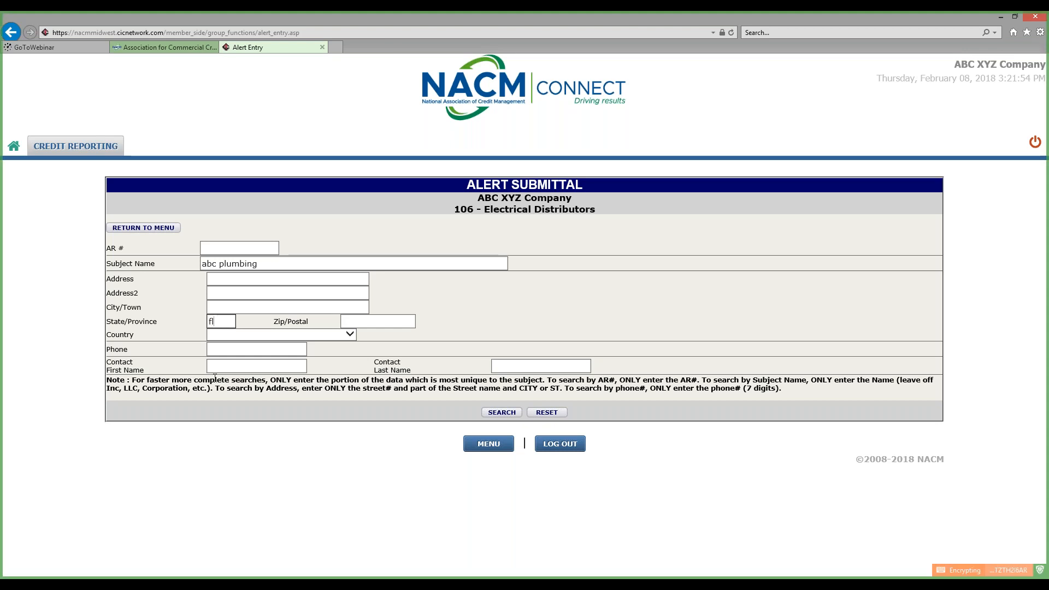
{"action": "left_click", "coordinate": [505, 413]}
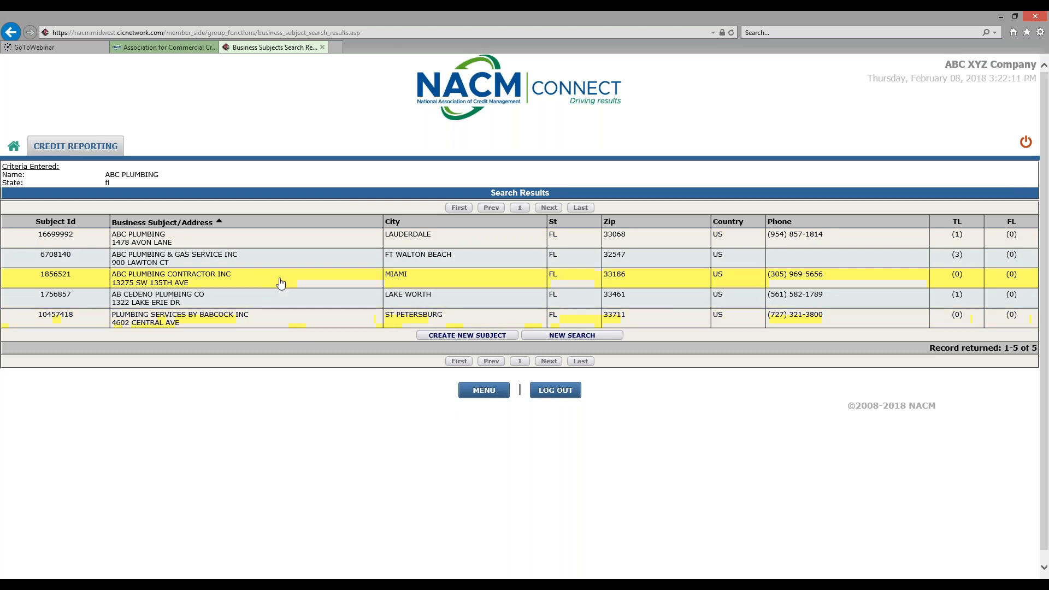
{"action": "left_click", "coordinate": [277, 242]}
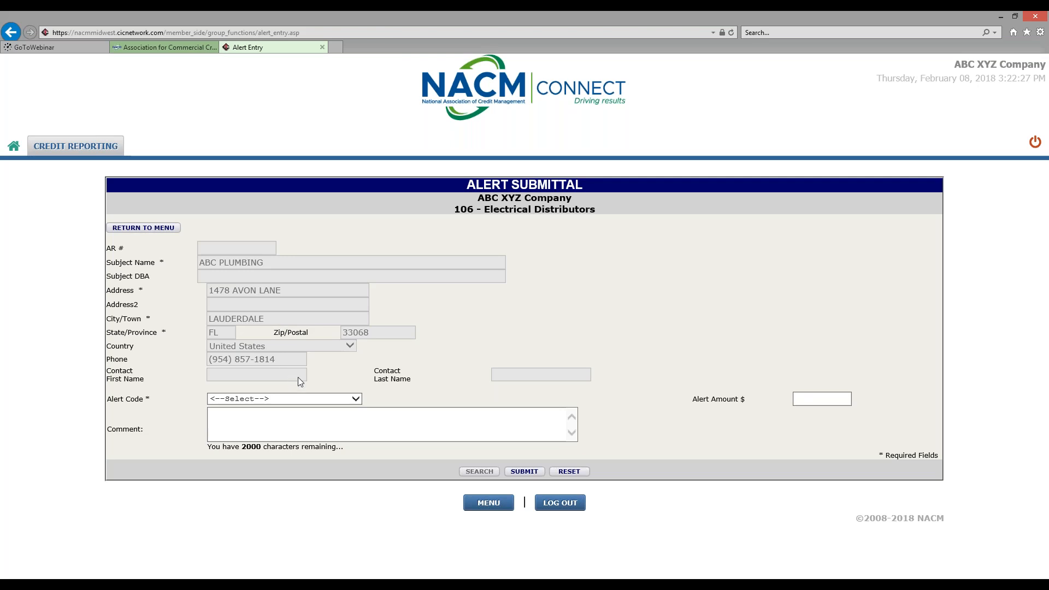
File the ABC PLUMBING alert with code NSF, amount 1000.00 and comment 'test comment'
{"action": "left_click", "coordinate": [356, 399]}
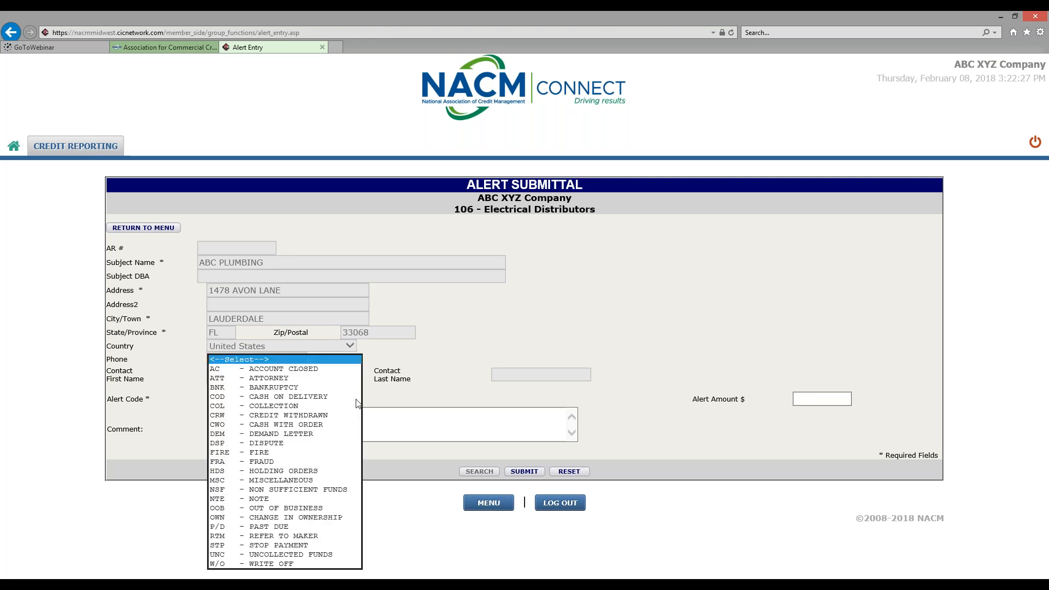
{"action": "left_click", "coordinate": [297, 489]}
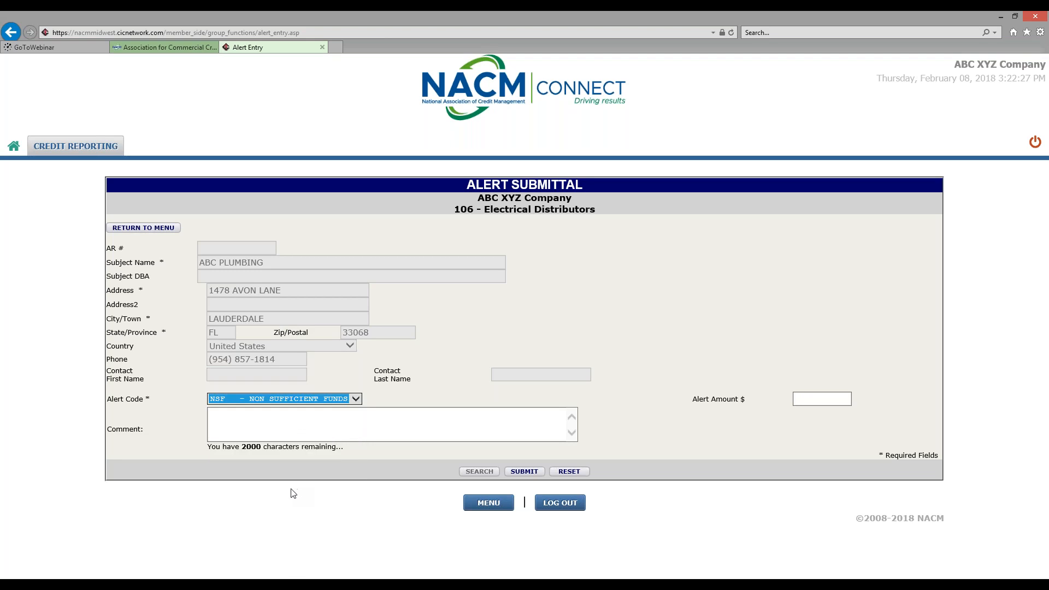
{"action": "left_click", "coordinate": [817, 395]}
{"action": "type", "text": "1000.00"}
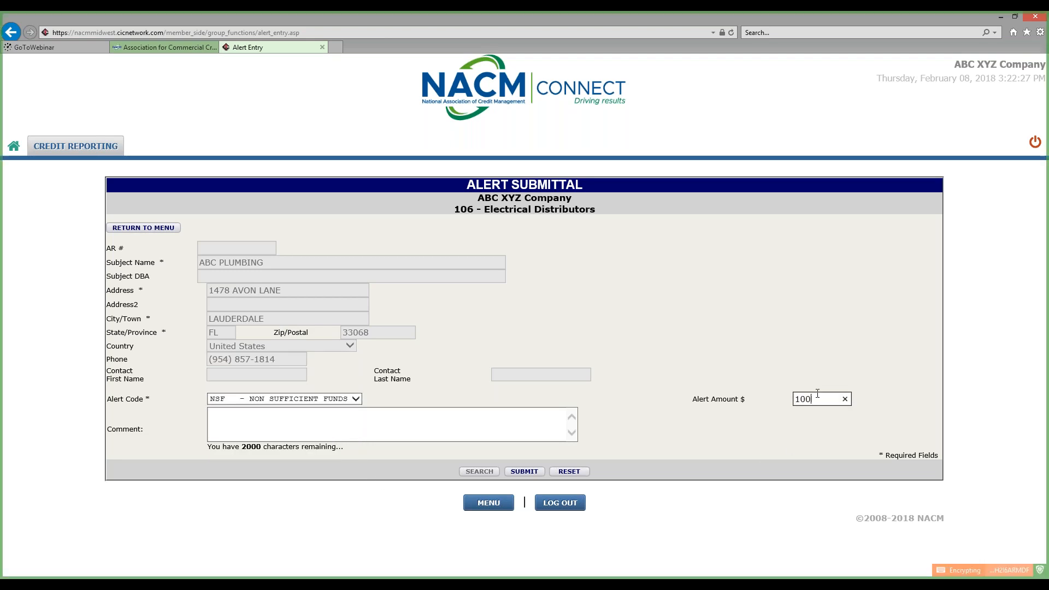
{"action": "left_click", "coordinate": [472, 419]}
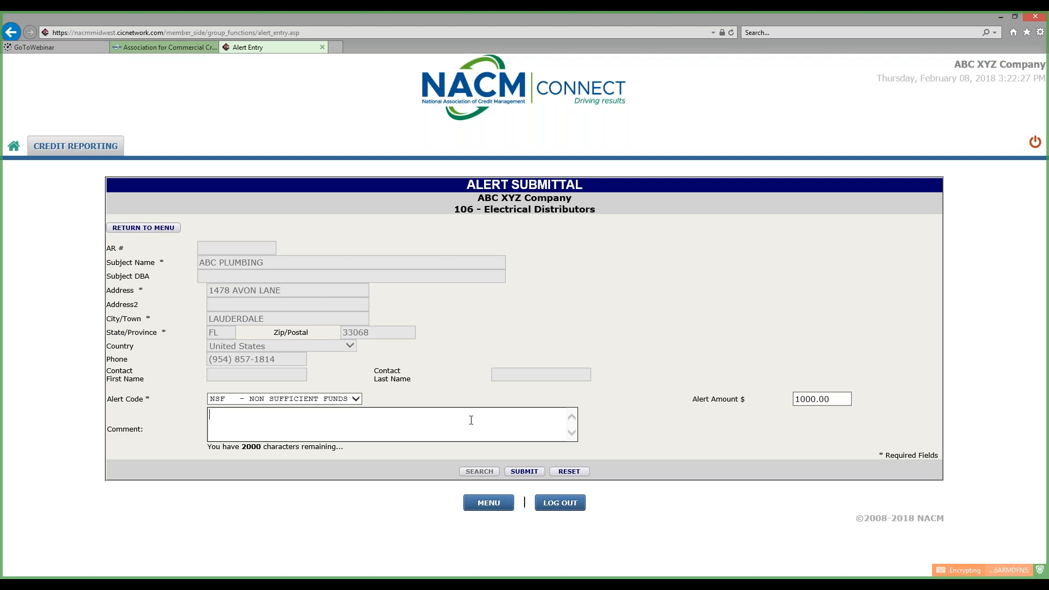
{"action": "type", "text": "test co,,ent"}
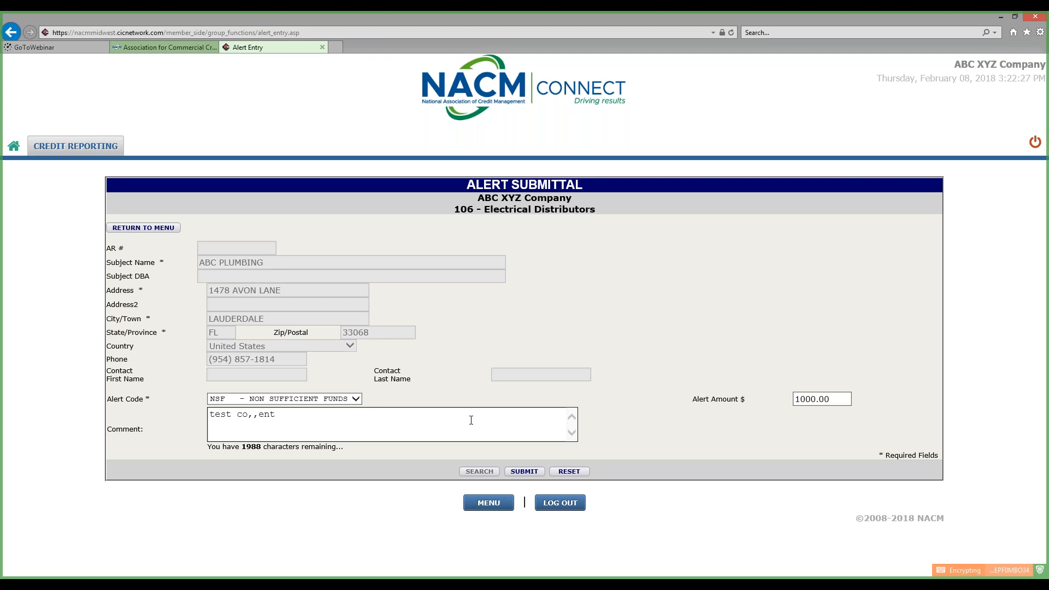
{"action": "key", "text": "BackSpace"}
{"action": "key", "text": "BackSpace"}
{"action": "key", "text": "BackSpace"}
{"action": "key", "text": "BackSpace"}
{"action": "key", "text": "BackSpace"}
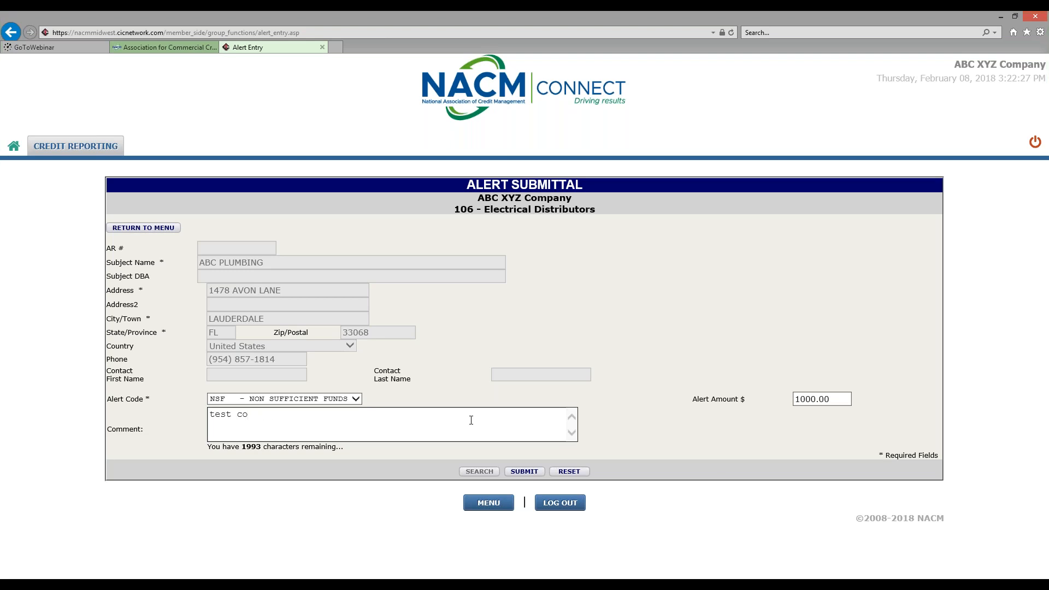
{"action": "type", "text": "mment"}
{"action": "left_click", "coordinate": [483, 505]}
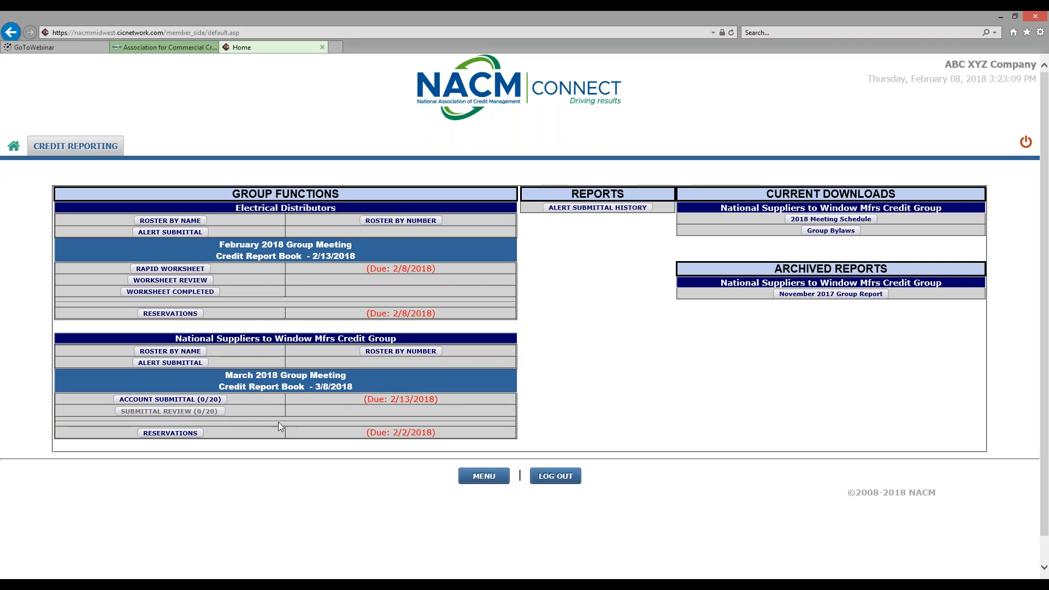
Start a March 2018 account submittal, search 'abc plumb' in FL, and open ABC PLUMBING CONTRACTOR INC
{"action": "left_click", "coordinate": [214, 407]}
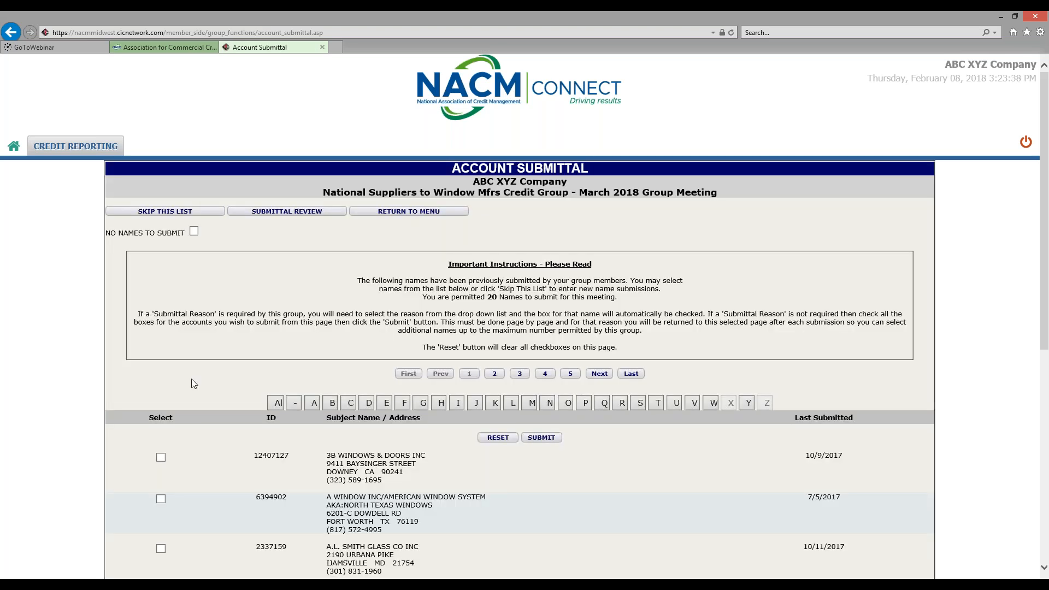
{"action": "left_click", "coordinate": [182, 212]}
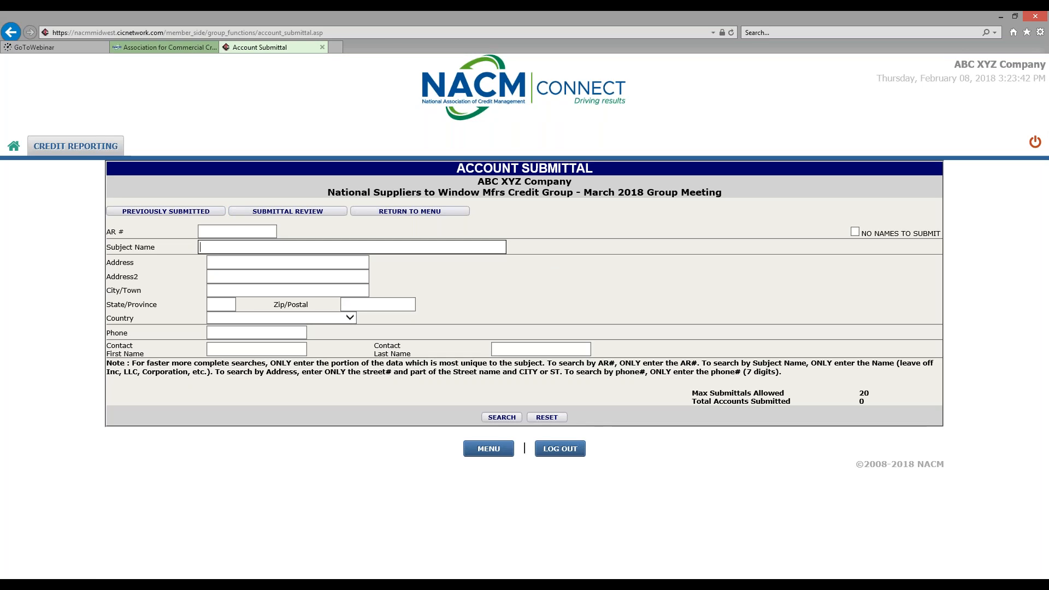
{"action": "type", "text": "abc plumb"}
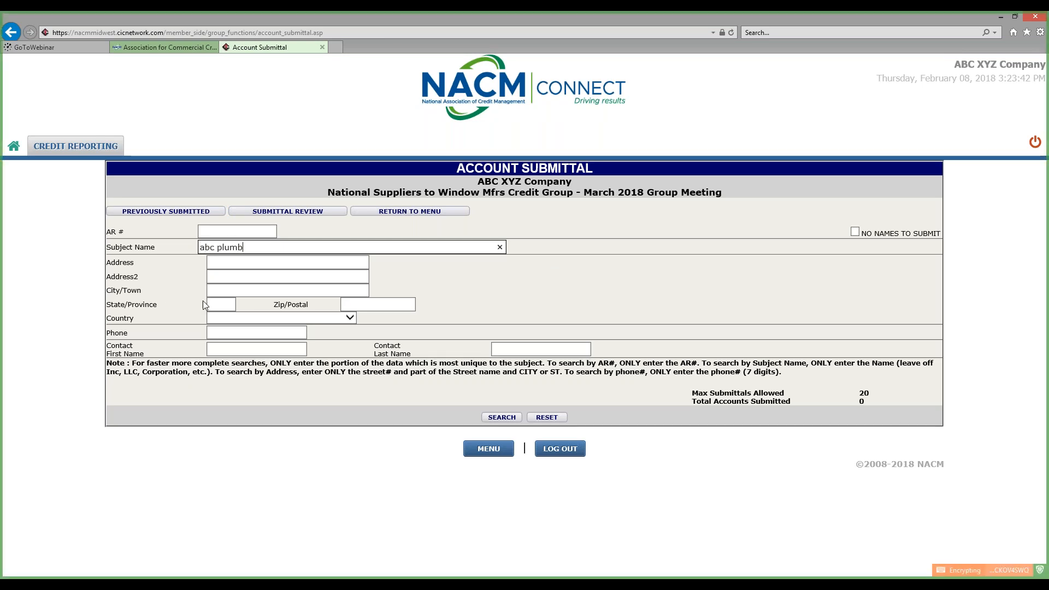
{"action": "left_click", "coordinate": [216, 304]}
{"action": "type", "text": "fl"}
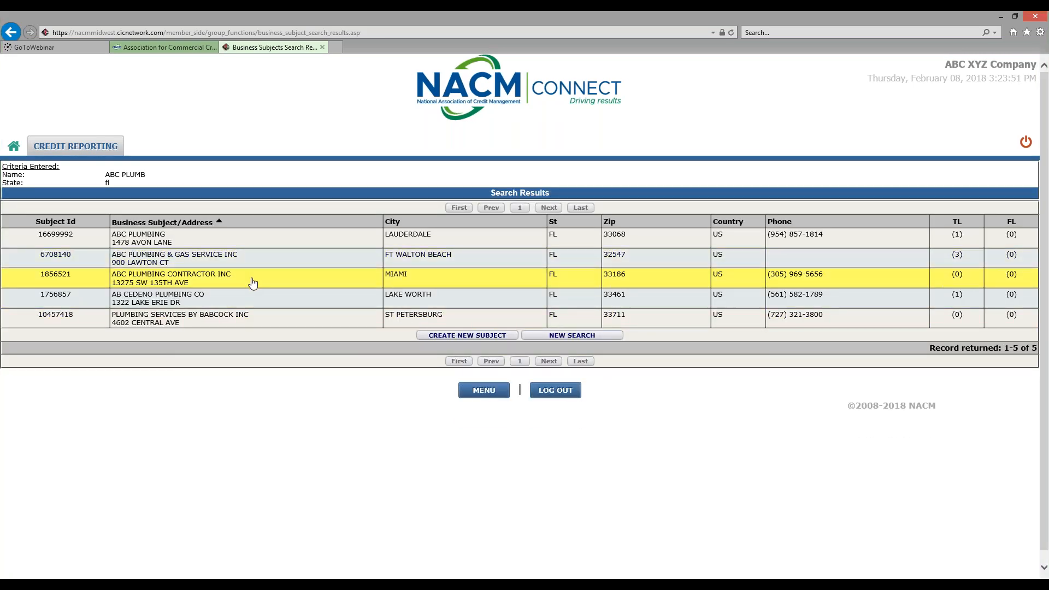
{"action": "left_click", "coordinate": [253, 282]}
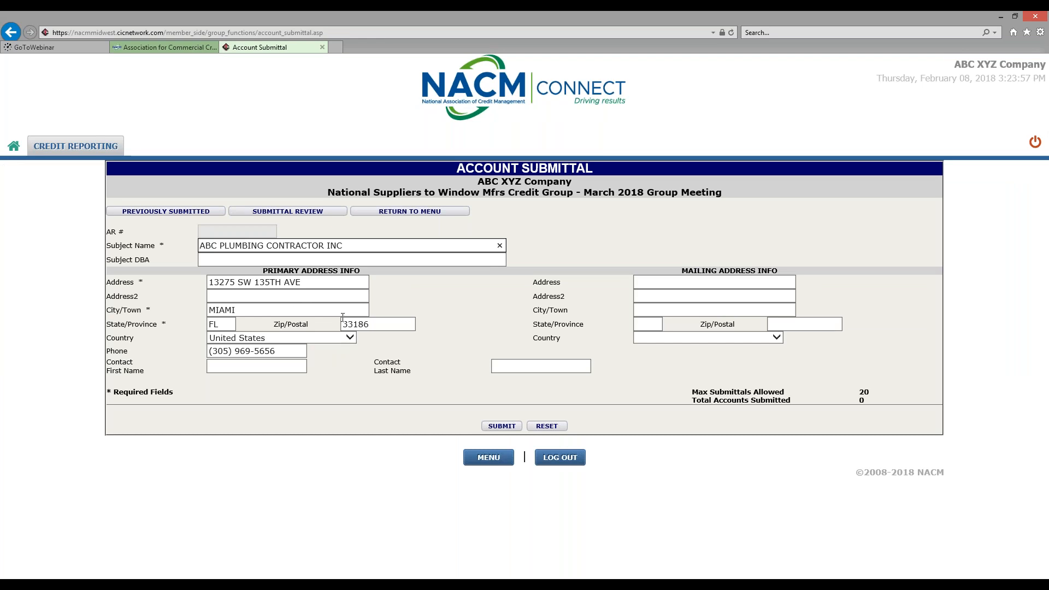
{"action": "left_click", "coordinate": [280, 350]}
Change the phone number's last digit to 5, submit ABC PLUMBING CONTRACTOR INC, and return to the menu
{"action": "key", "text": "BackSpace"}
{"action": "type", "text": "5"}
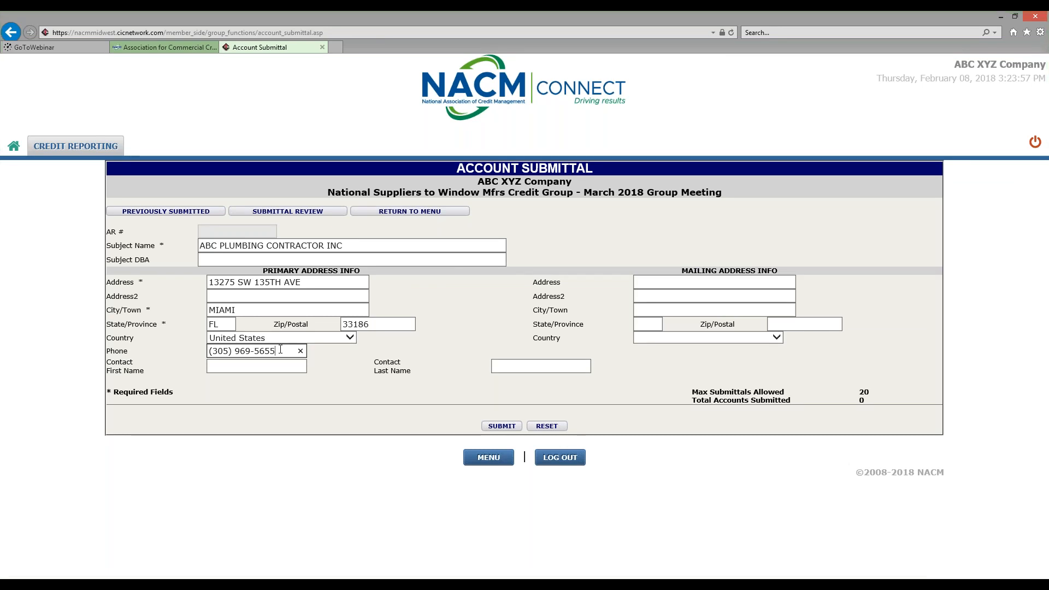
{"action": "left_click", "coordinate": [501, 426]}
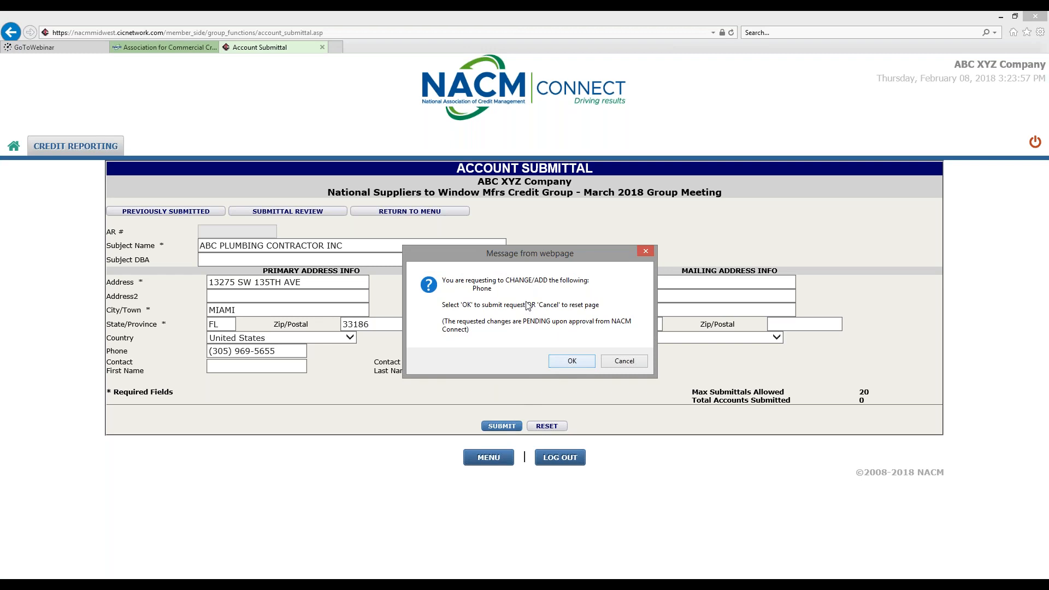
{"action": "left_click", "coordinate": [571, 361]}
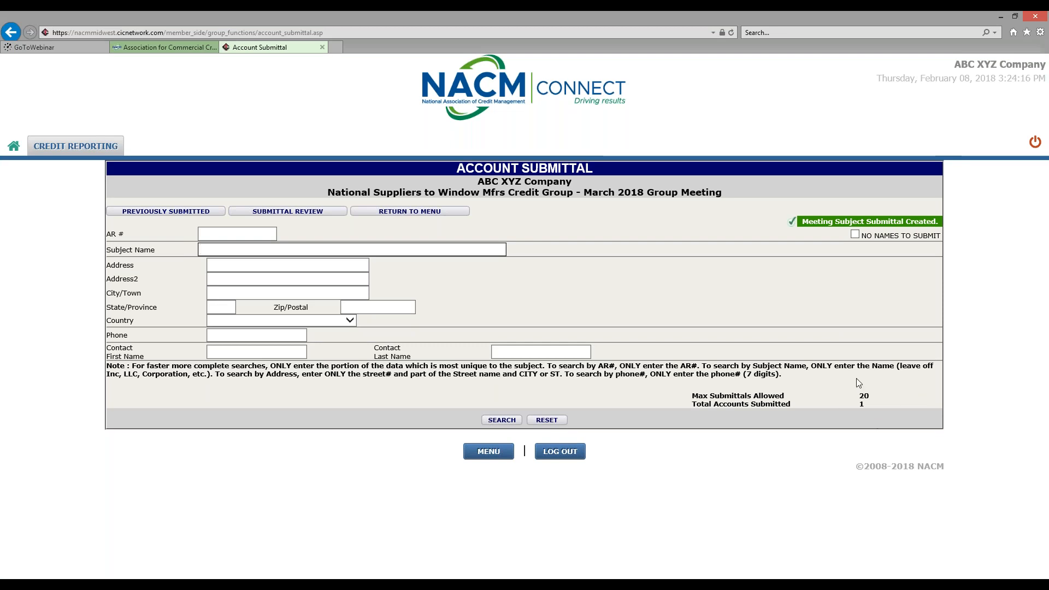
{"action": "left_click", "coordinate": [497, 451]}
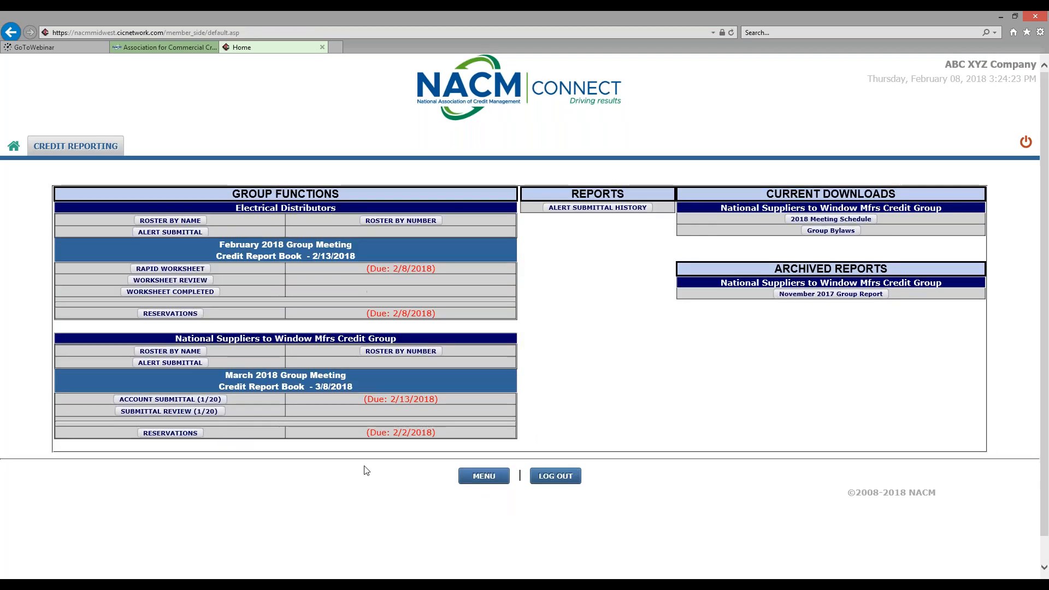
Delete ABC PLUMBING CONTRACTOR INC from the March 2018 submittal review list and return to the menu
{"action": "left_click", "coordinate": [128, 416]}
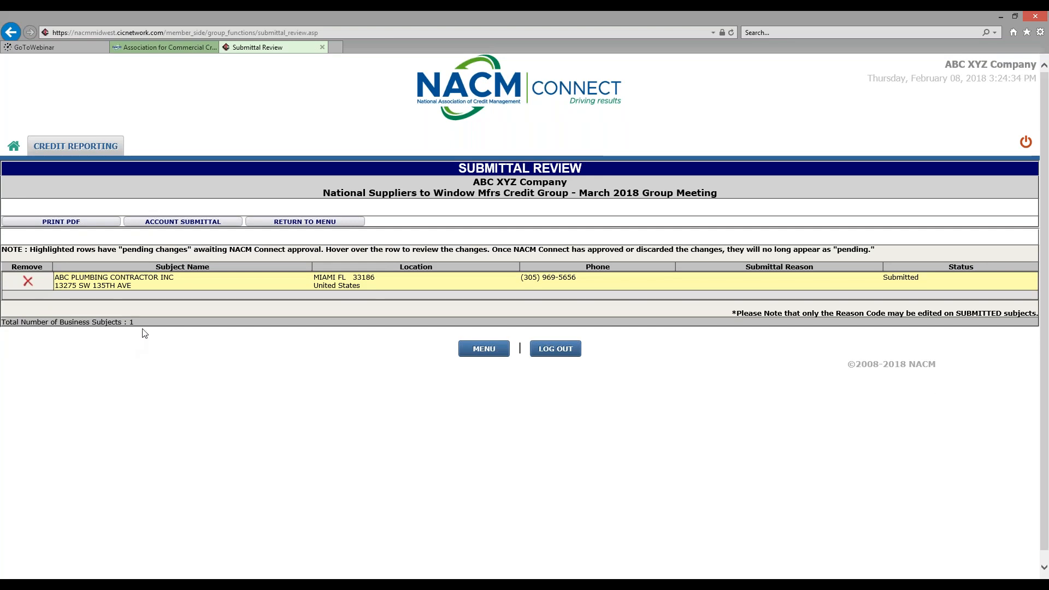
{"action": "left_click", "coordinate": [28, 282]}
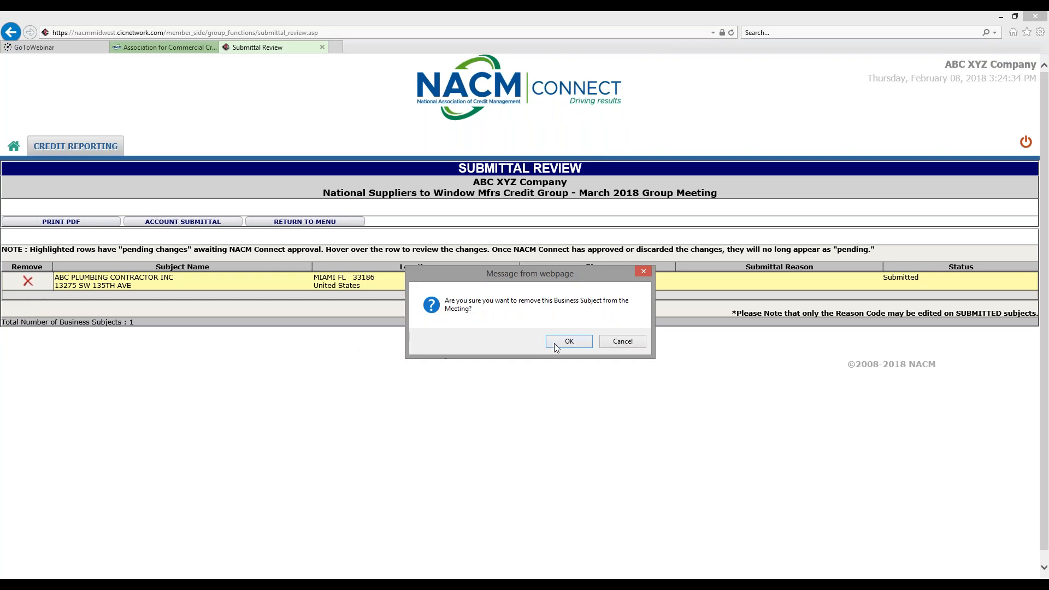
{"action": "left_click", "coordinate": [554, 343]}
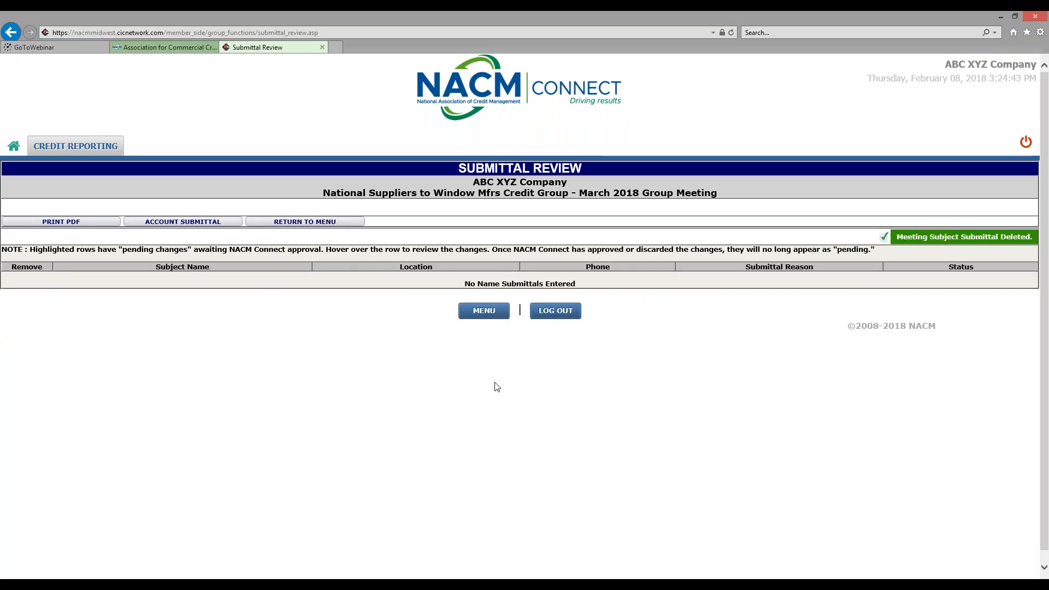
{"action": "left_click", "coordinate": [484, 311]}
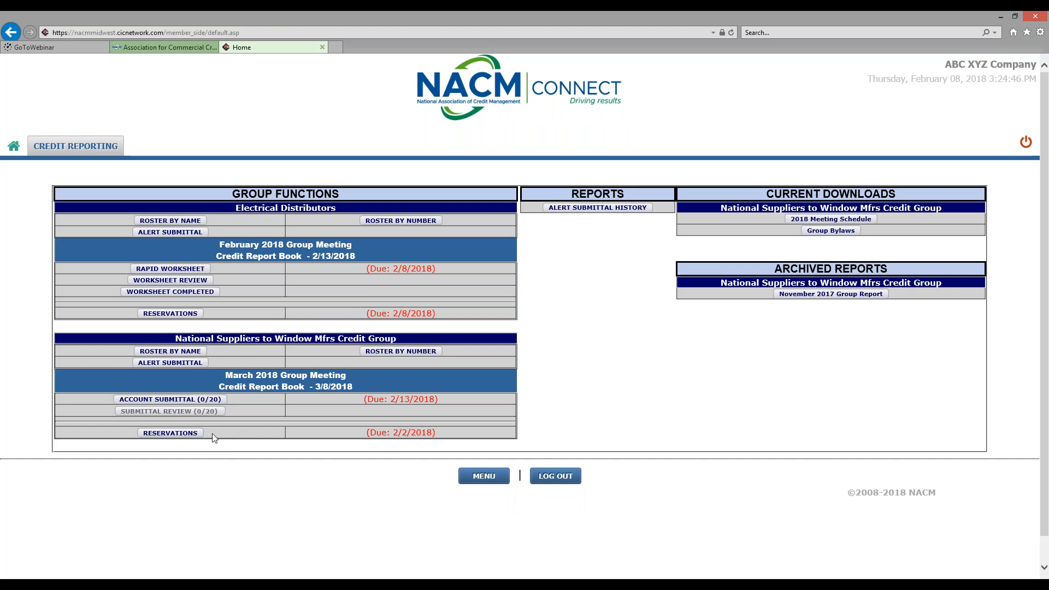
{"action": "left_click", "coordinate": [190, 403]}
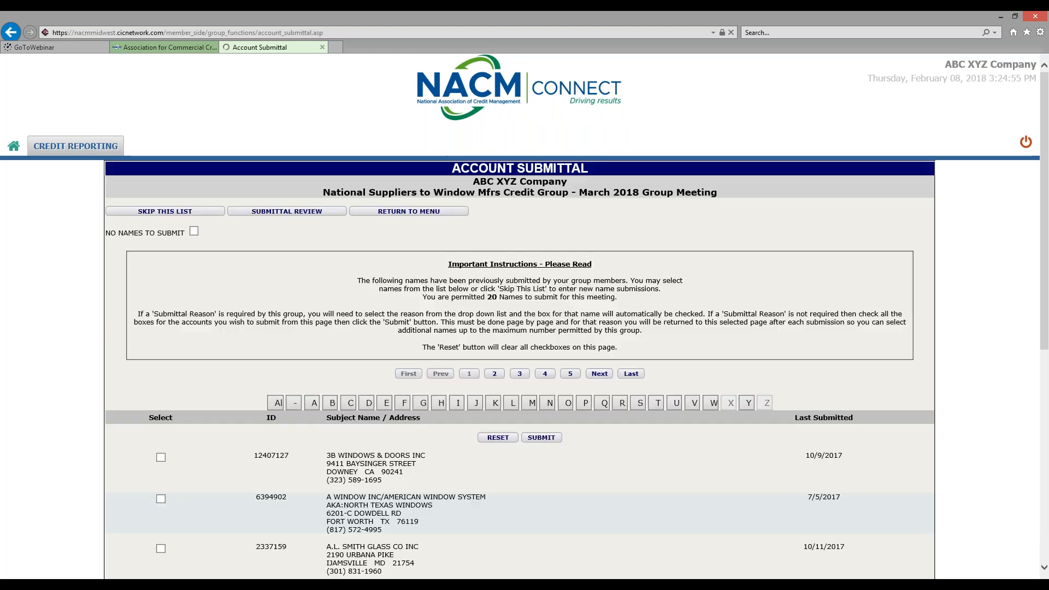
{"action": "left_click", "coordinate": [160, 211]}
{"action": "type", "text": "xxxxxvvbbb"}
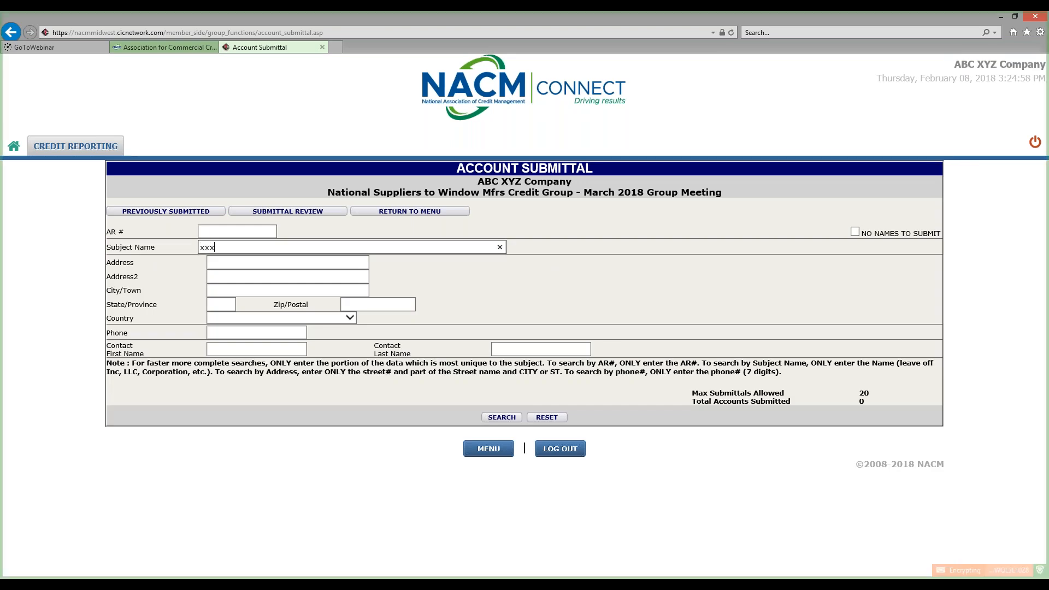
{"action": "left_click", "coordinate": [498, 418]}
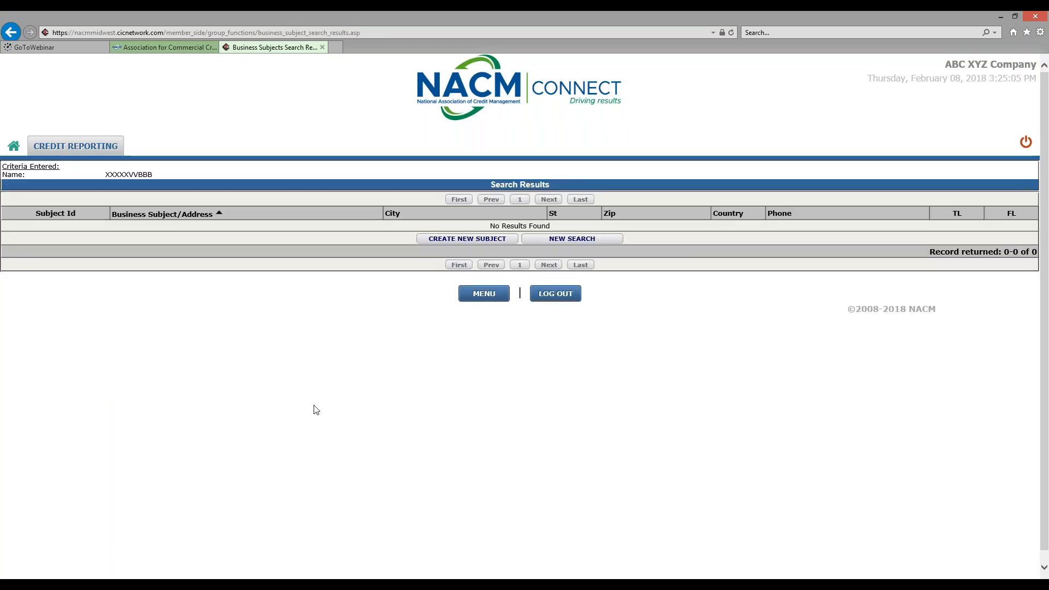
{"action": "left_click", "coordinate": [459, 242]}
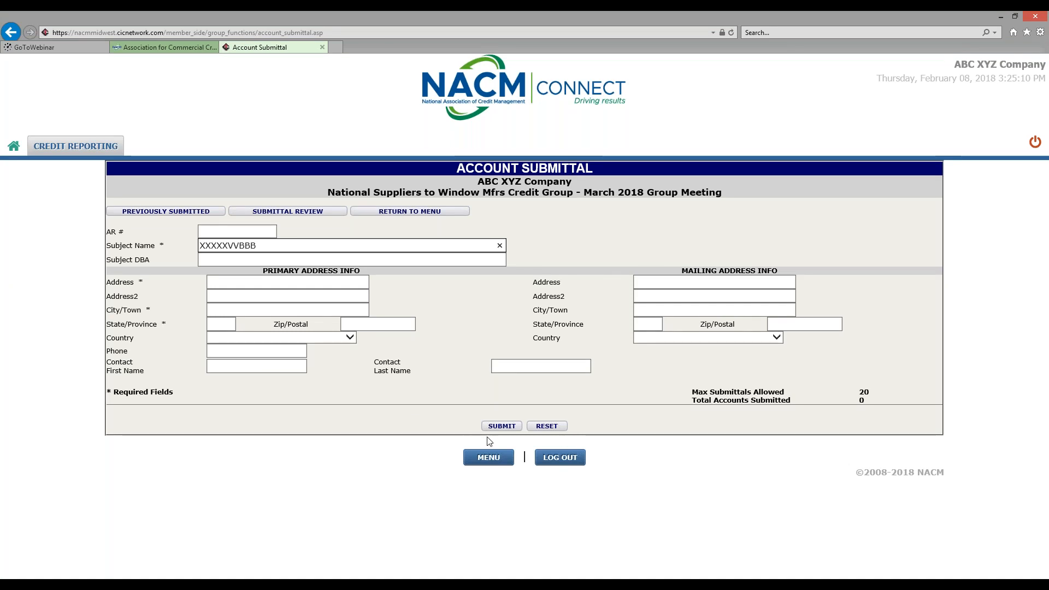
{"action": "left_click", "coordinate": [488, 464]}
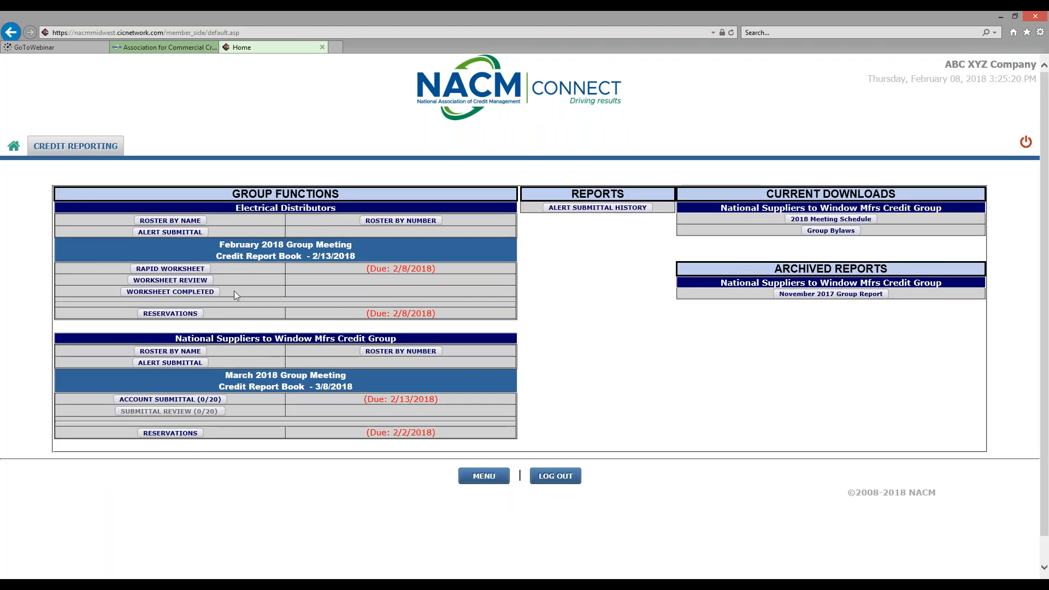
Open the February 2018 Rapid Worksheet and select entry 3 for ALL PRO ELECTRIC INC
{"action": "left_click", "coordinate": [169, 268]}
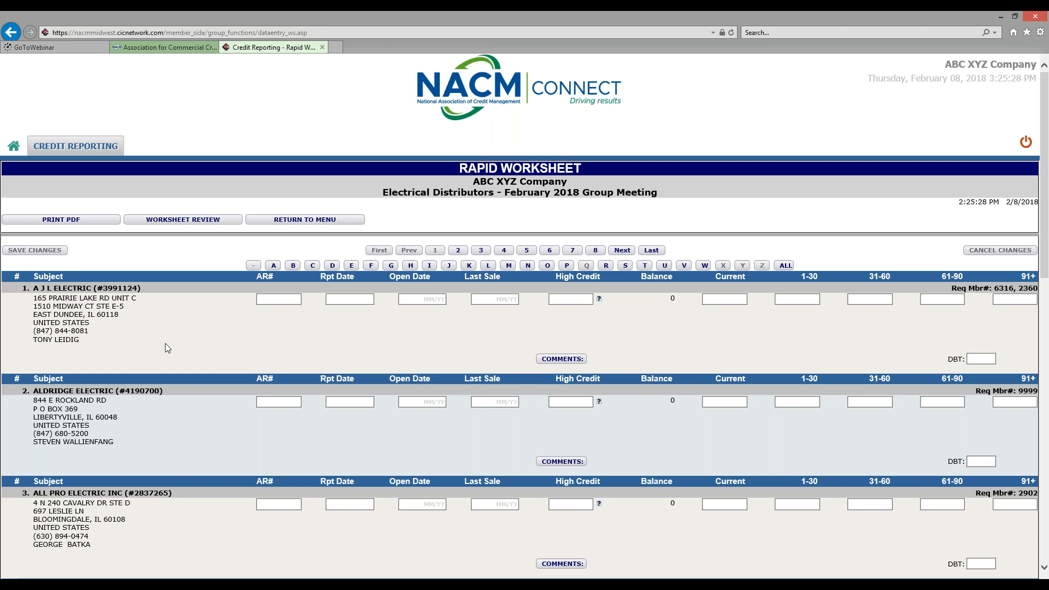
{"action": "scroll", "coordinate": [165, 349], "scroll_direction": "down", "scroll_amount": 13}
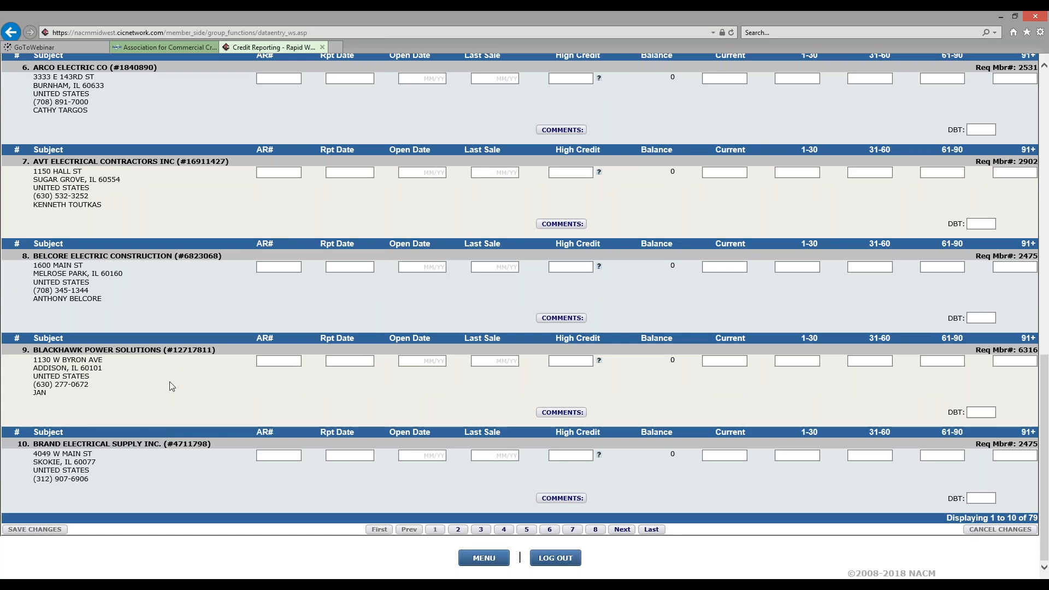
{"action": "scroll", "coordinate": [170, 381], "scroll_direction": "up", "scroll_amount": 1}
{"action": "scroll", "coordinate": [171, 380], "scroll_direction": "up", "scroll_amount": 15}
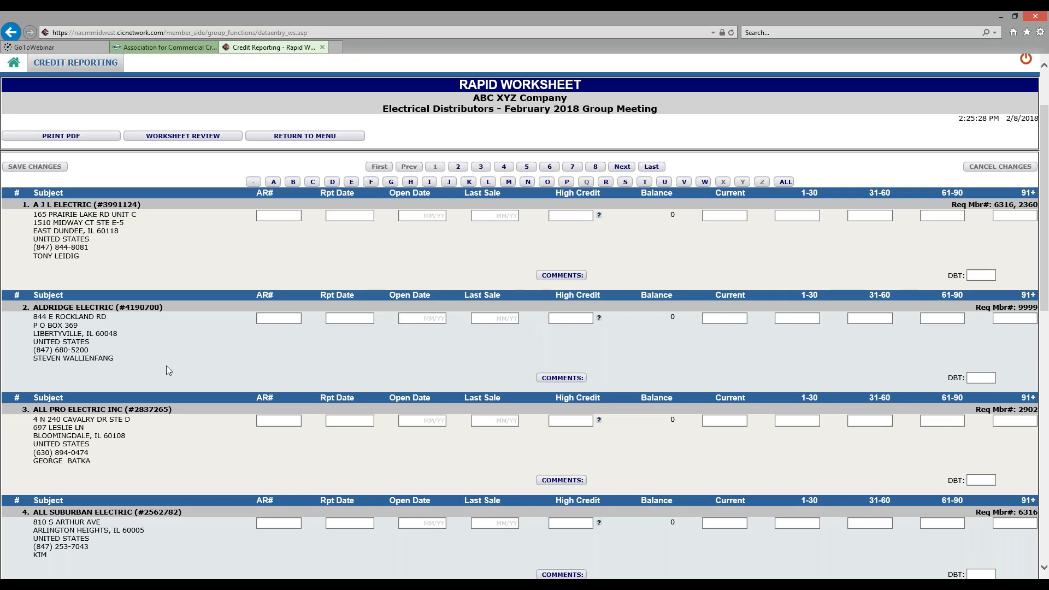
{"action": "scroll", "coordinate": [167, 370], "scroll_direction": "down", "scroll_amount": 1}
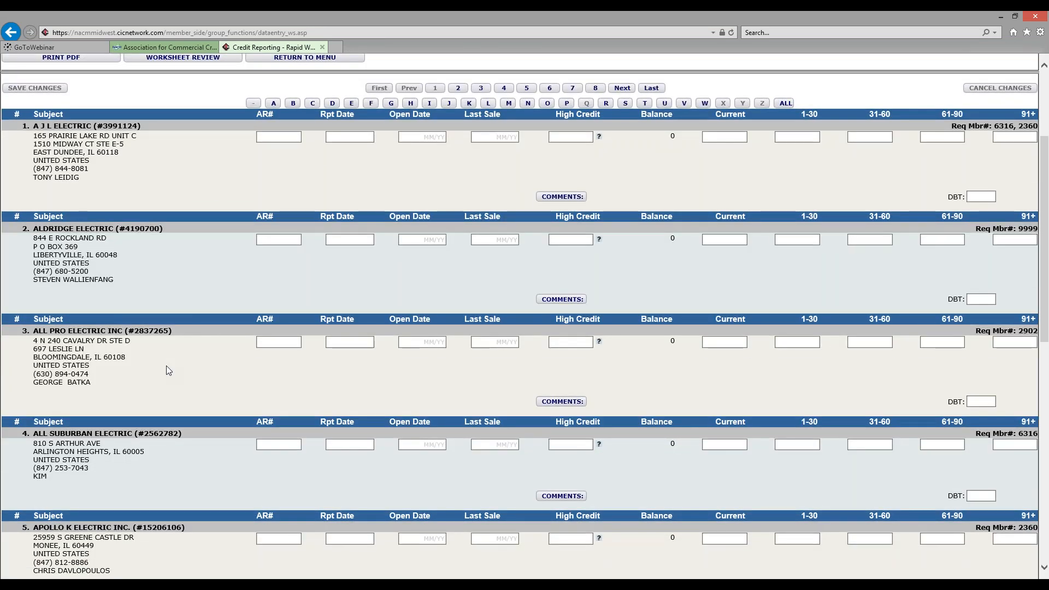
{"action": "left_click", "coordinate": [264, 341]}
Give ALL PRO ELECTRIC INC an open date of 12/17 and a last sale of 01/08
{"action": "key", "text": "Tab"}
{"action": "key", "text": "Tab"}
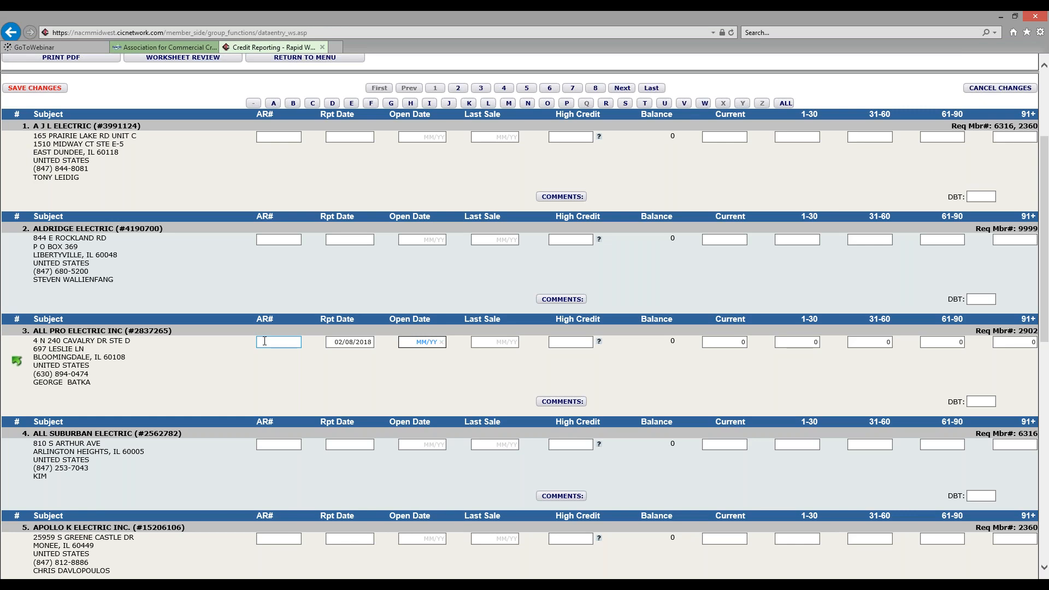
{"action": "type", "text": "1217"}
{"action": "key", "text": "Tab"}
{"action": "type", "text": "0708"}
{"action": "key", "text": "BackSpace"}
{"action": "type", "text": "108"}
Enter 1000 for both High Credit and Current on entry 3
{"action": "key", "text": "Tab"}
{"action": "type", "text": "1000"}
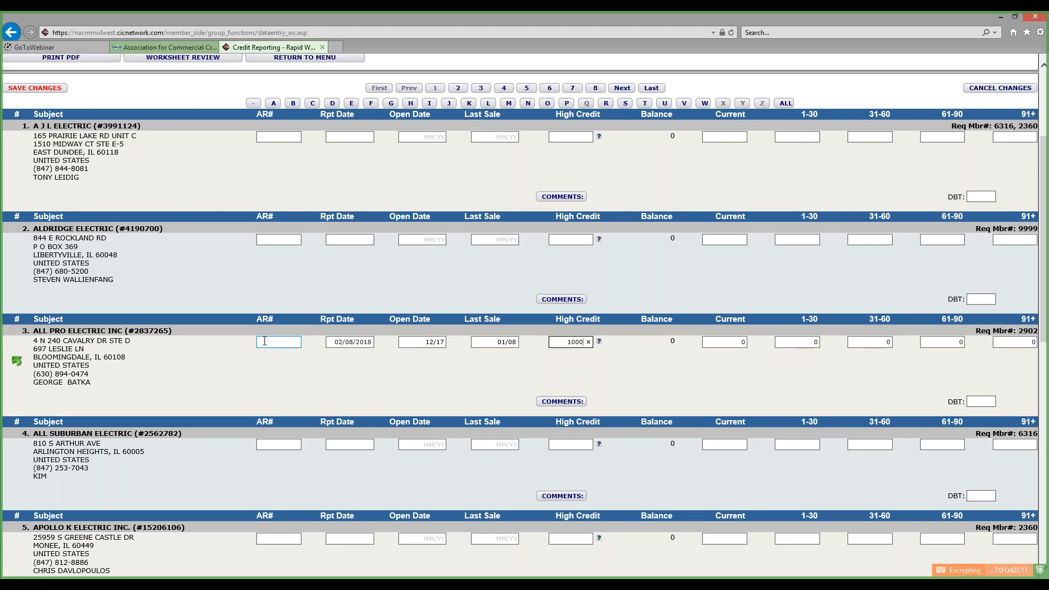
{"action": "key", "text": "Tab"}
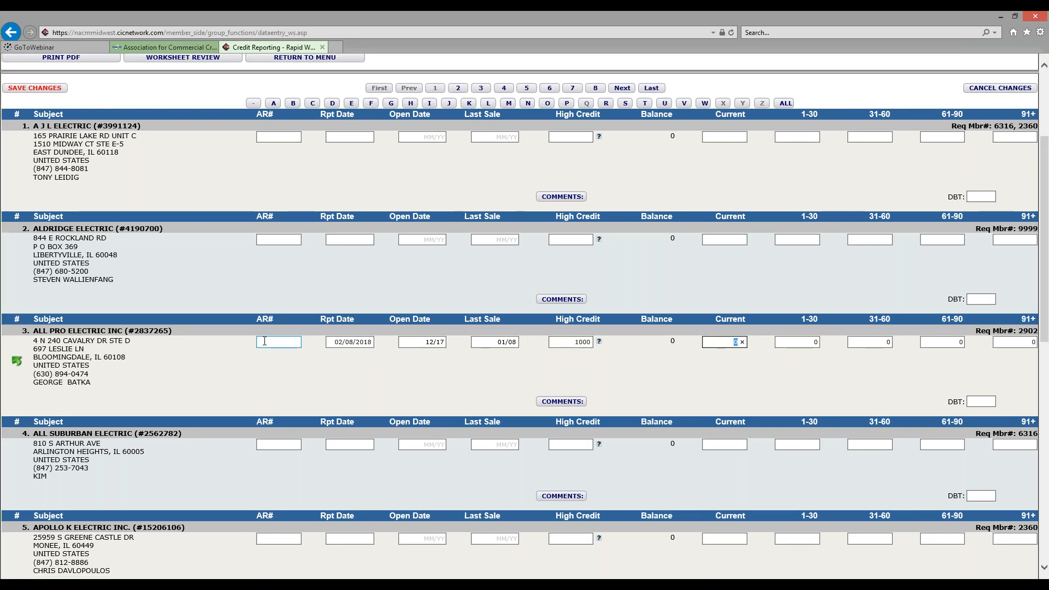
{"action": "type", "text": "1000"}
{"action": "key", "text": "Tab"}
{"action": "key", "text": "Tab"}
{"action": "key", "text": "Tab"}
{"action": "key", "text": "Tab"}
{"action": "key", "text": "Tab"}
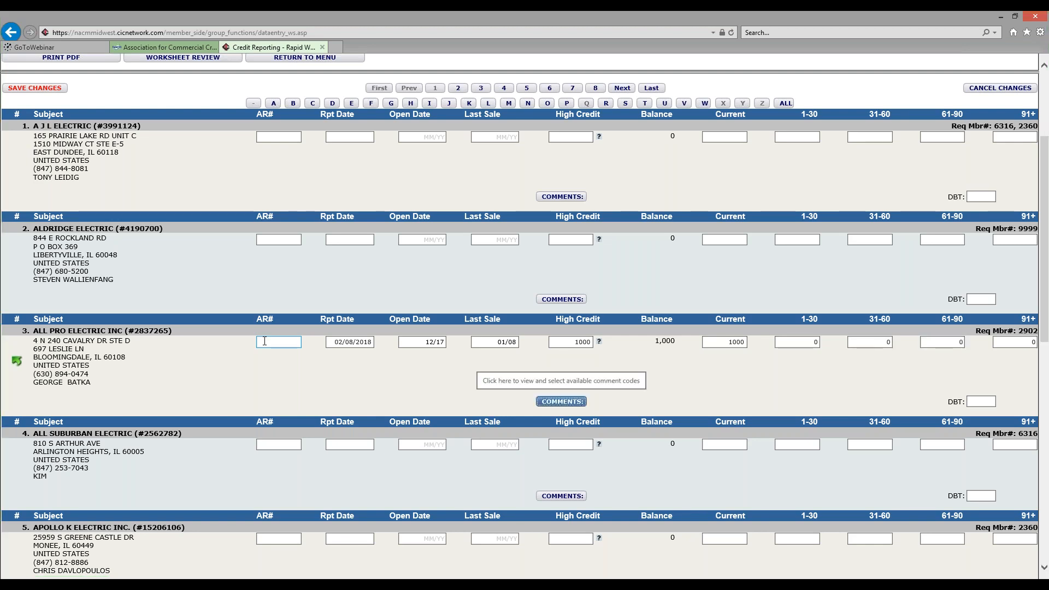
Tick the FIRST SALE (FSL) comment code and enter a DBT of 5 on entry 3
{"action": "left_click", "coordinate": [575, 404]}
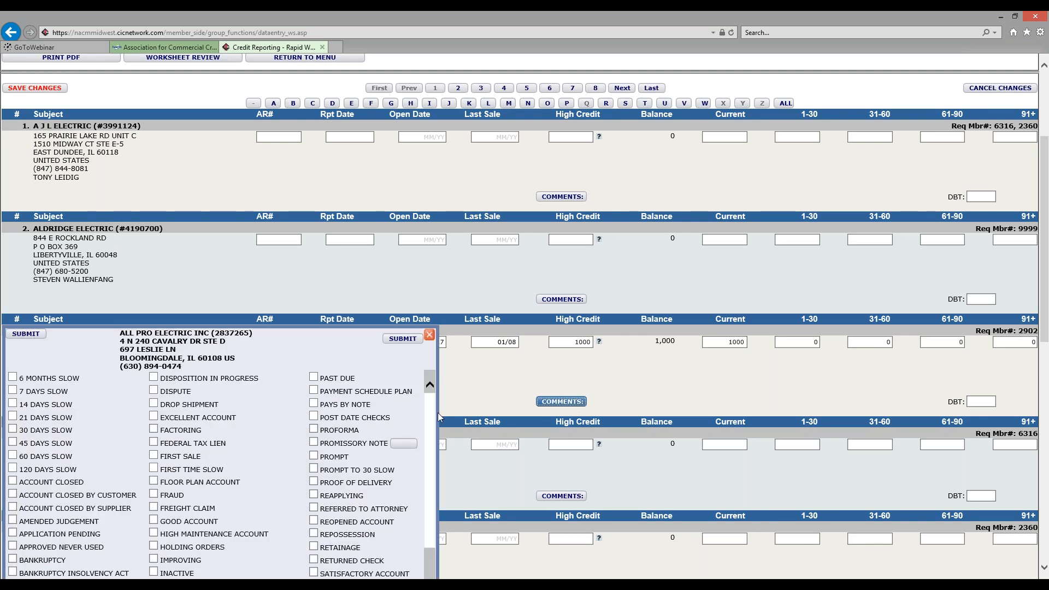
{"action": "left_click_drag", "start_coordinate": [429, 403], "coordinate": [430, 469]}
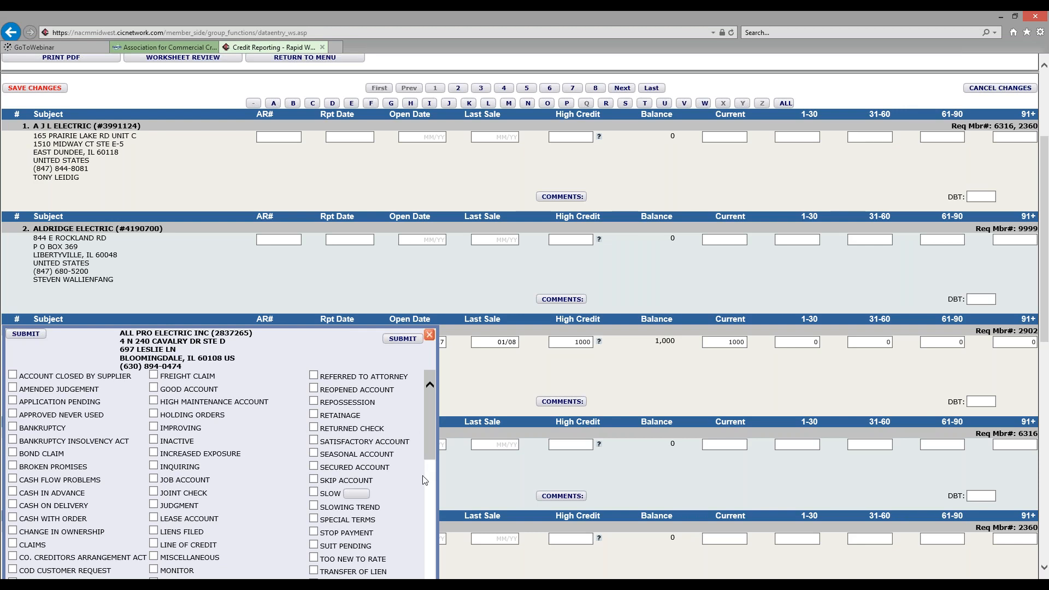
{"action": "scroll", "coordinate": [306, 468], "scroll_direction": "up", "scroll_amount": 5}
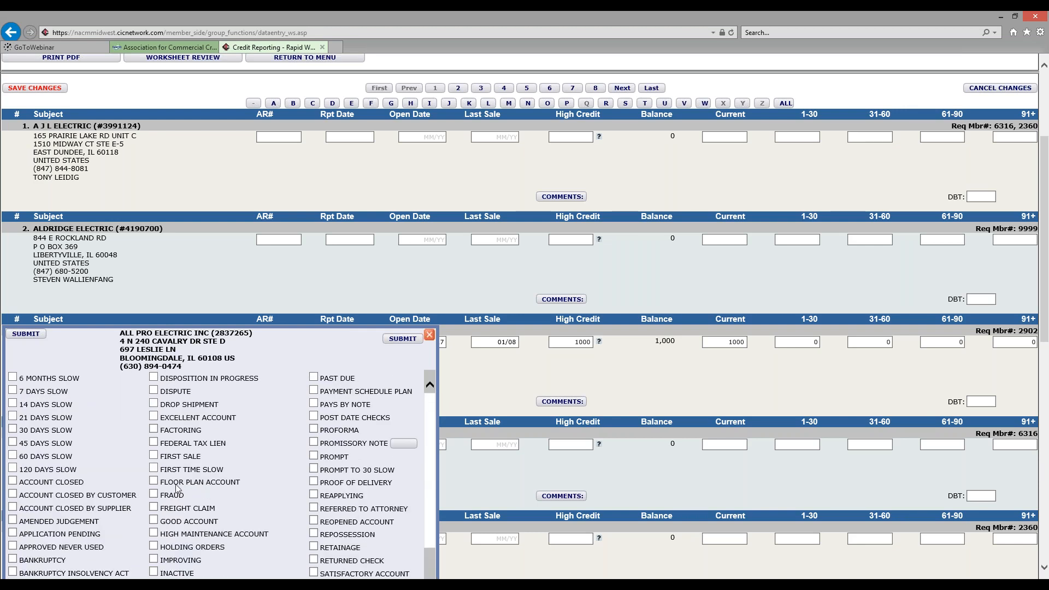
{"action": "left_click", "coordinate": [154, 455]}
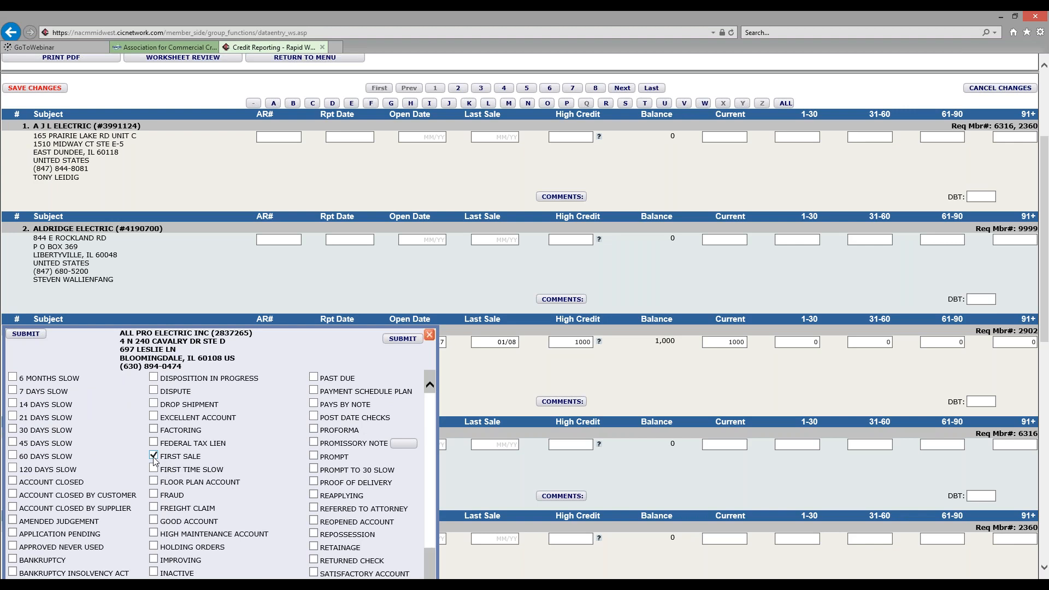
{"action": "left_click", "coordinate": [401, 341]}
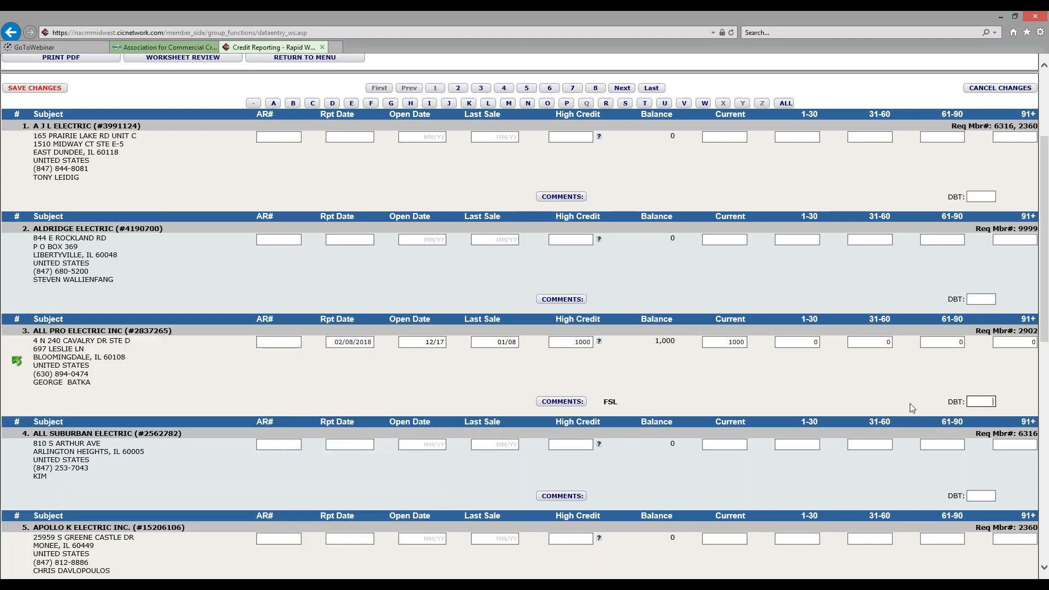
{"action": "left_click", "coordinate": [956, 405]}
{"action": "type", "text": "5"}
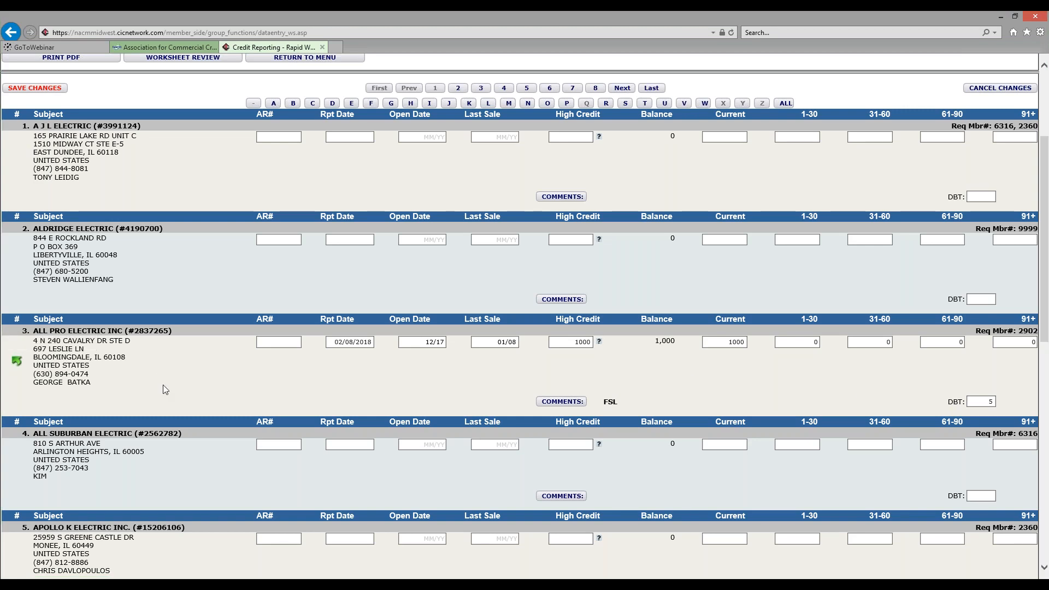
Leave the February 2018 Rapid Worksheet for the Credit Reporting home page
{"action": "scroll", "coordinate": [162, 384], "scroll_direction": "up", "scroll_amount": 3}
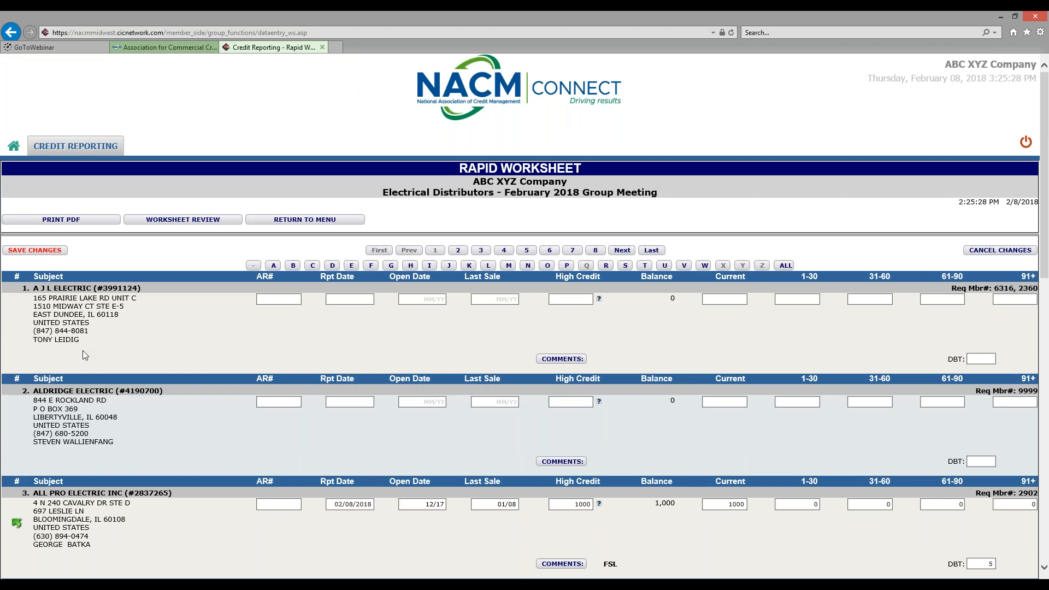
{"action": "scroll", "coordinate": [87, 362], "scroll_direction": "down", "scroll_amount": 7}
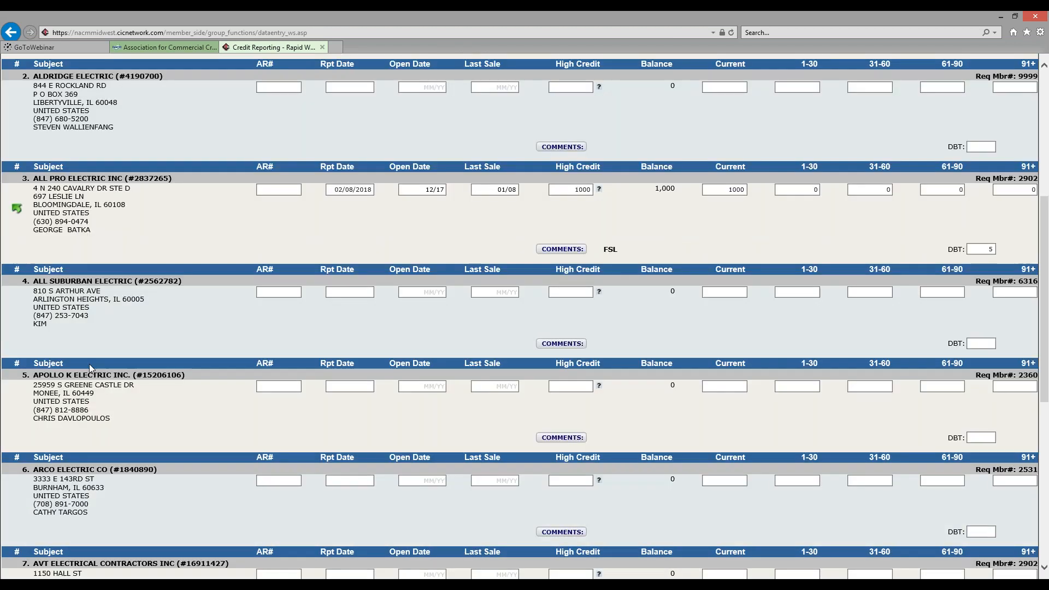
{"action": "scroll", "coordinate": [90, 364], "scroll_direction": "down", "scroll_amount": 6}
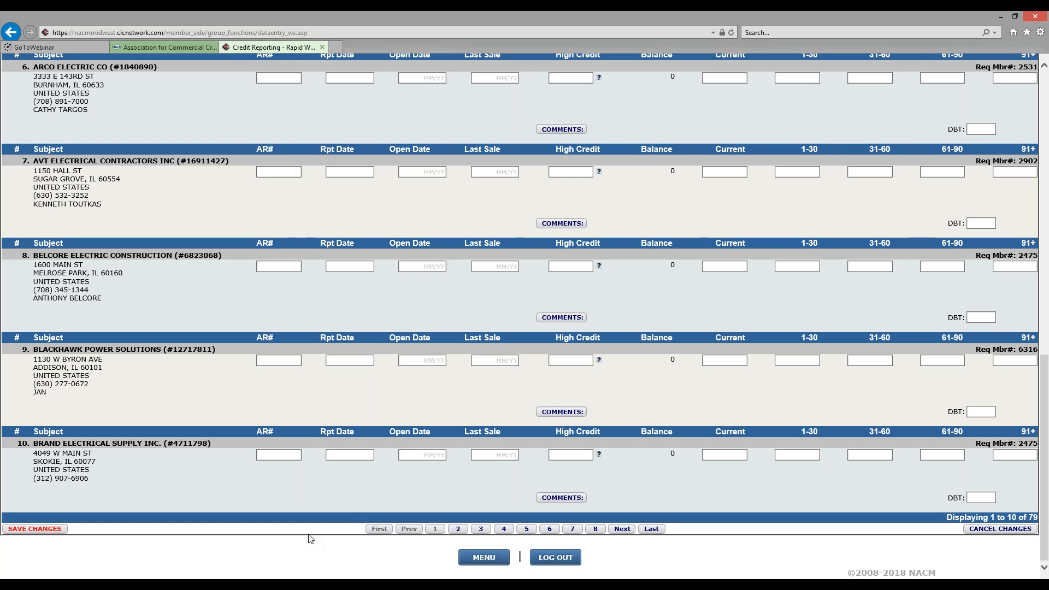
{"action": "left_click", "coordinate": [493, 558]}
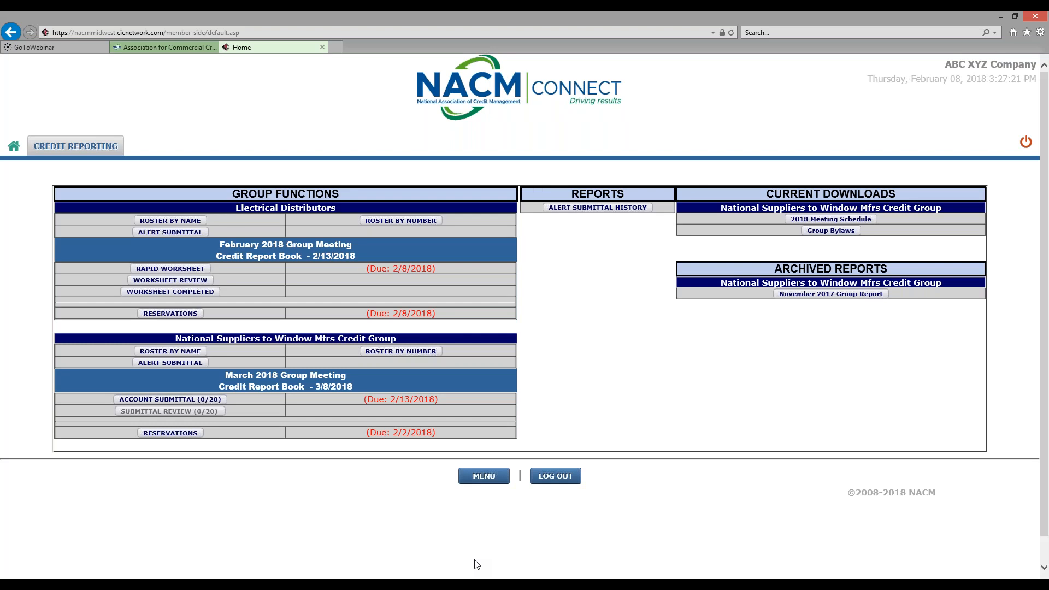
Reserve 1 attendee with the attendee's name for the February 2018 meeting, then return to the menu
{"action": "left_click", "coordinate": [198, 316]}
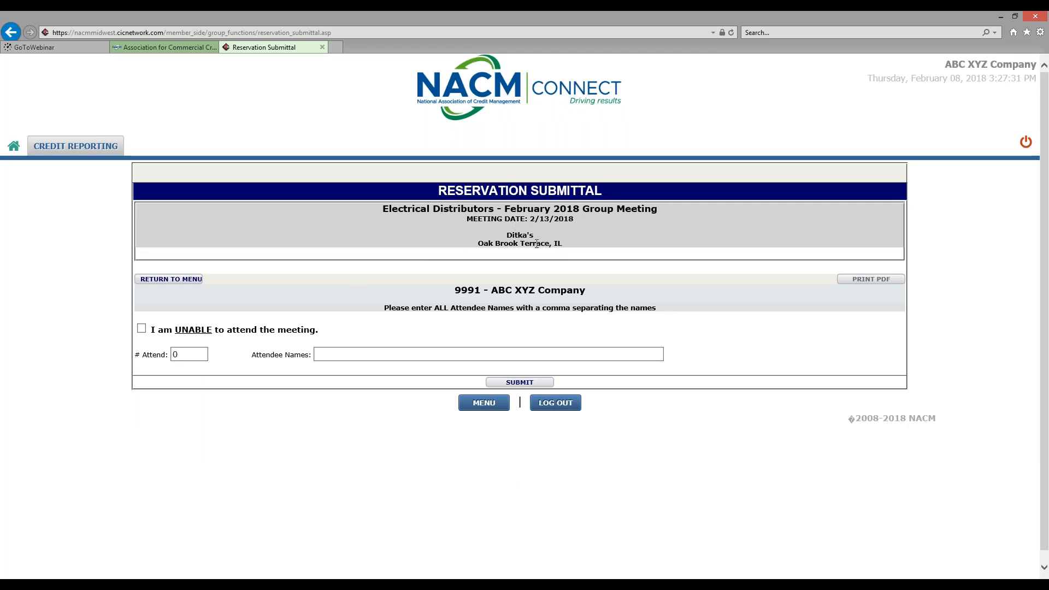
{"action": "left_click_drag", "start_coordinate": [207, 354], "coordinate": [144, 353]}
{"action": "type", "text": "1"}
{"action": "left_click", "coordinate": [327, 354]}
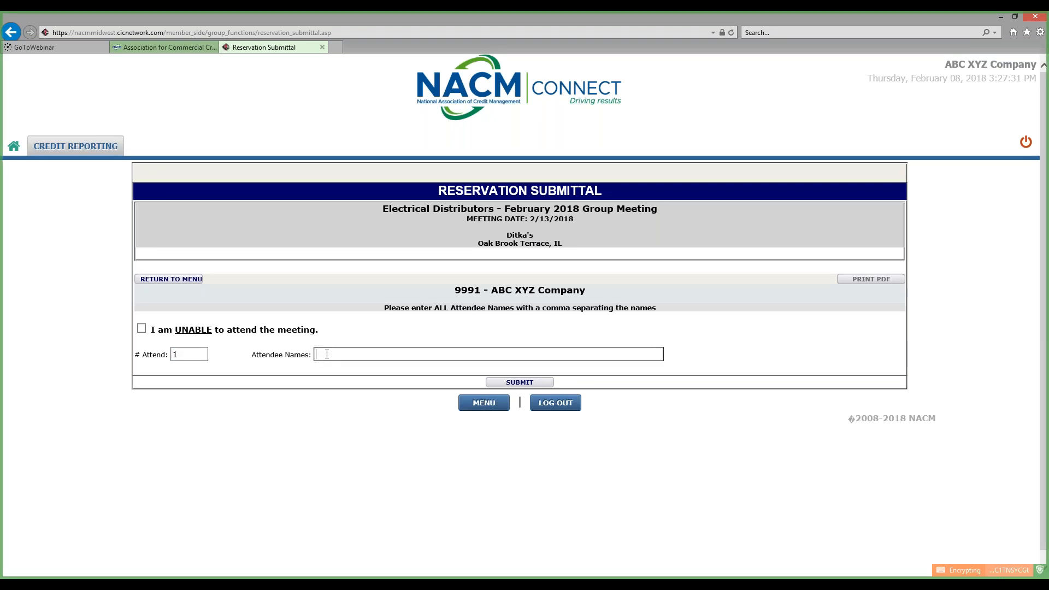
{"action": "type", "text": "steve tes"}
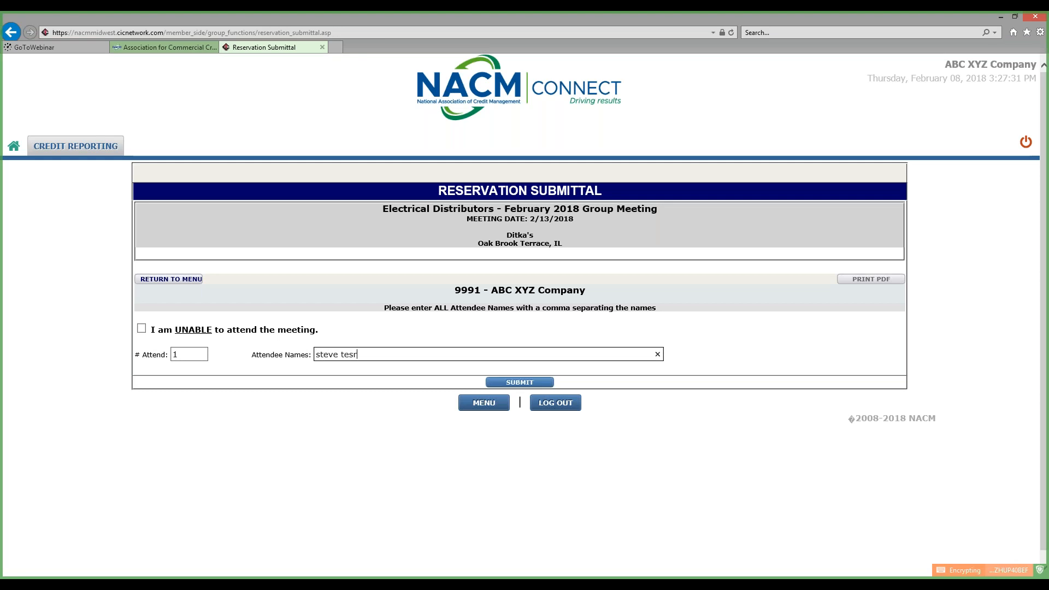
{"action": "type", "text": "t"}
{"action": "left_click", "coordinate": [484, 407]}
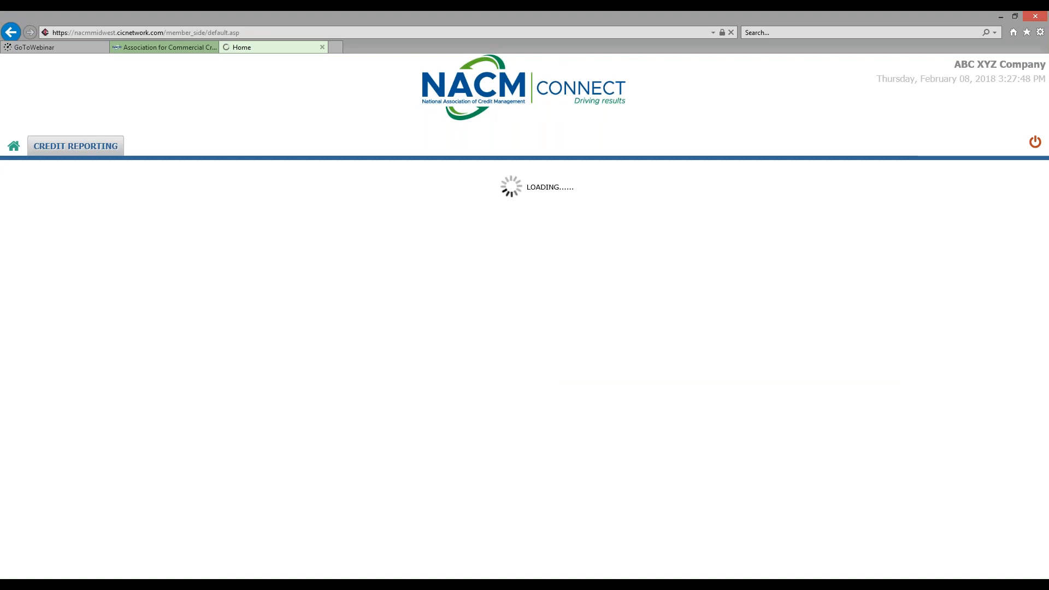
Past the cut-off warning, reserve 1 attendee with their name for the March 2018 meeting
{"action": "left_click", "coordinate": [170, 433]}
{"action": "left_click", "coordinate": [517, 343]}
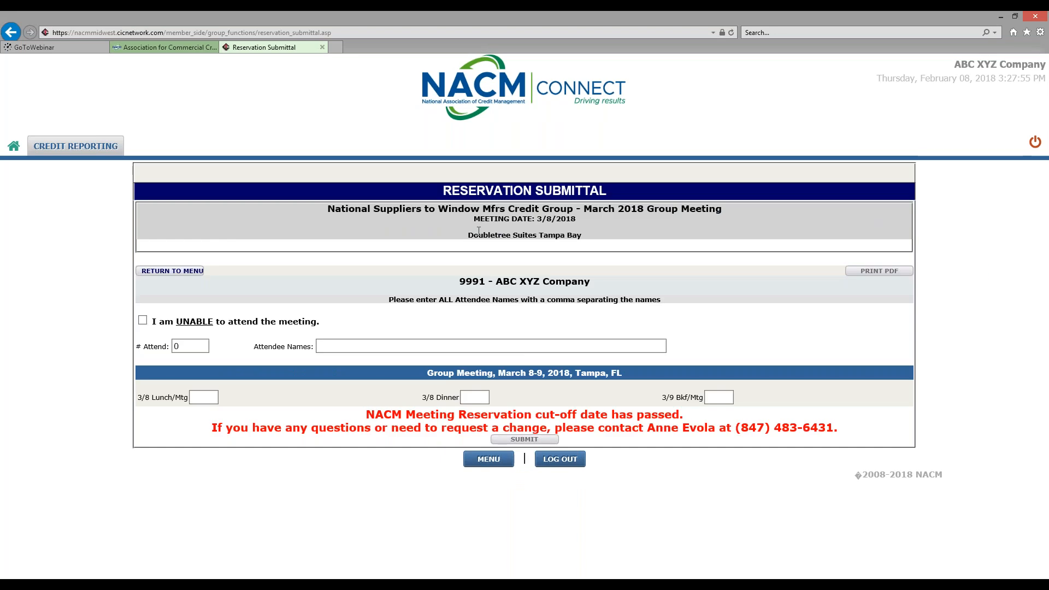
{"action": "double_click", "coordinate": [176, 346]}
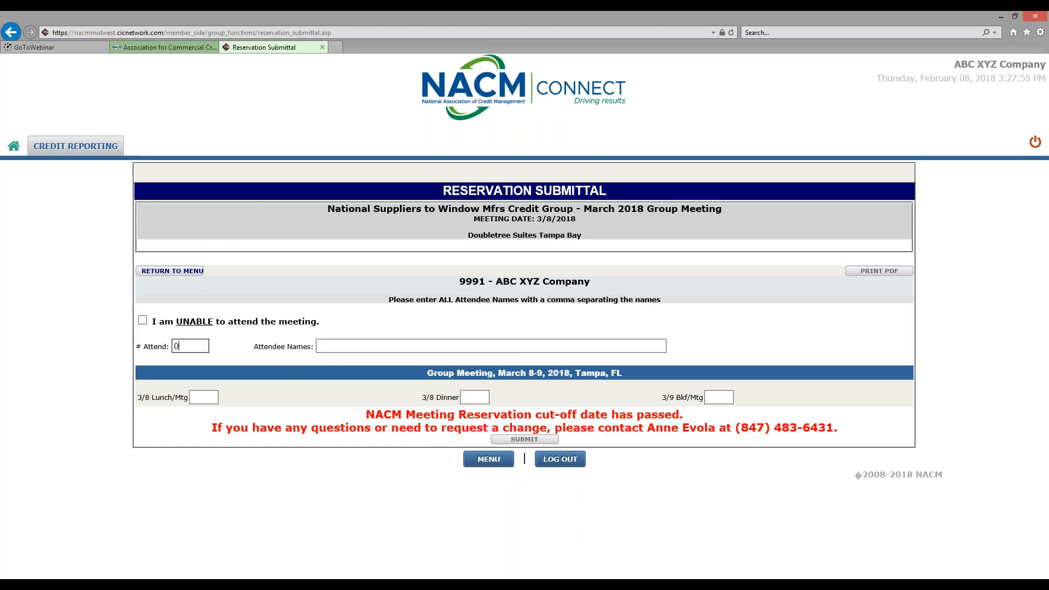
{"action": "type", "text": "1"}
{"action": "left_click", "coordinate": [341, 345]}
{"action": "type", "text": "steve test"}
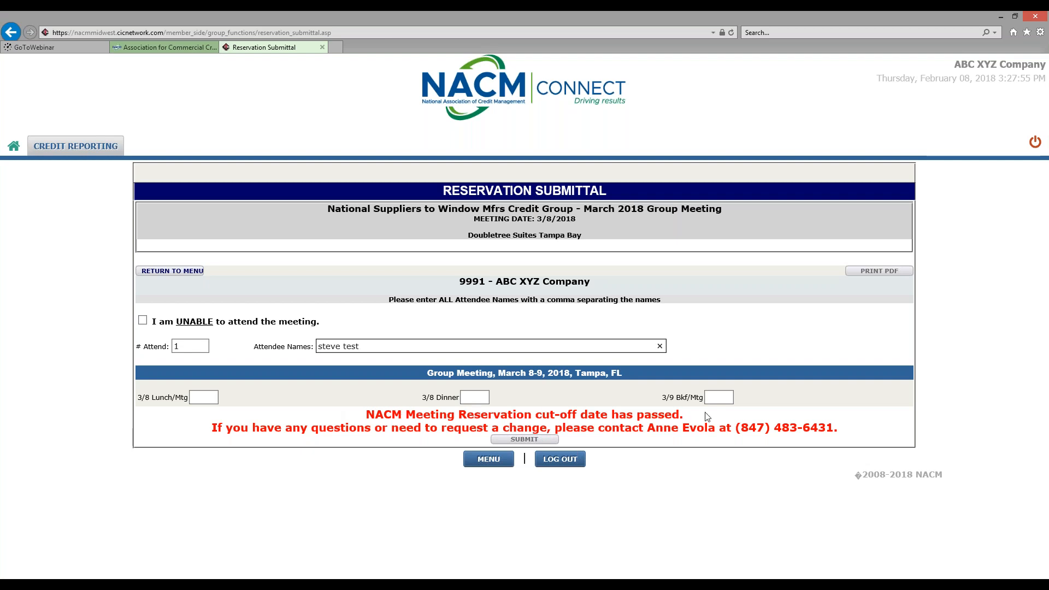
Book 1 each for the 3/8 lunch, 3/8 dinner and 3/9 breakfast, then return to the menu
{"action": "left_click", "coordinate": [216, 397]}
{"action": "type", "text": "1"}
{"action": "key", "text": "Tab"}
{"action": "type", "text": "1"}
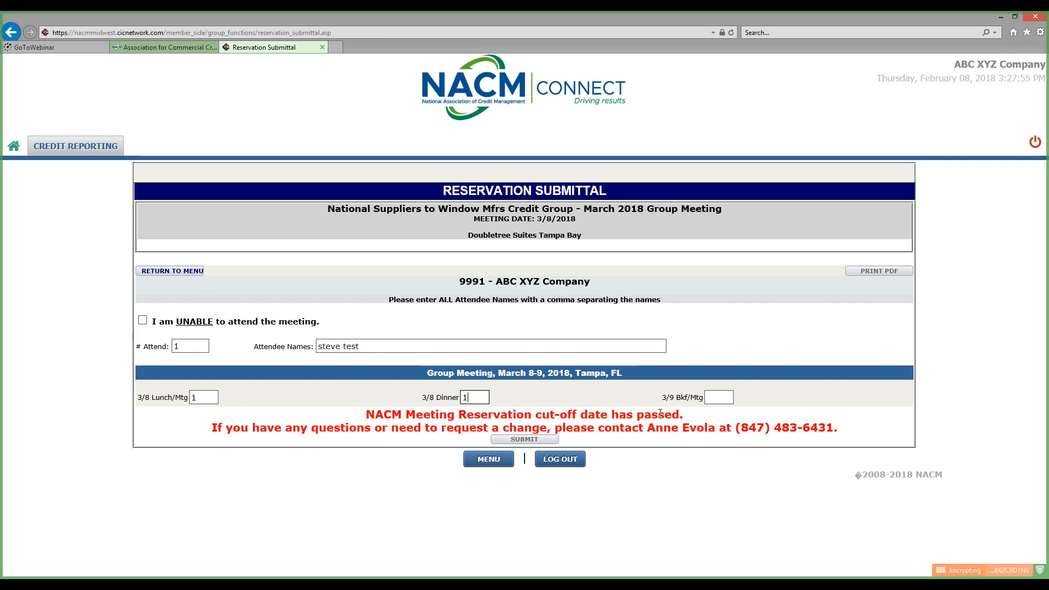
{"action": "key", "text": "Tab"}
{"action": "type", "text": "1"}
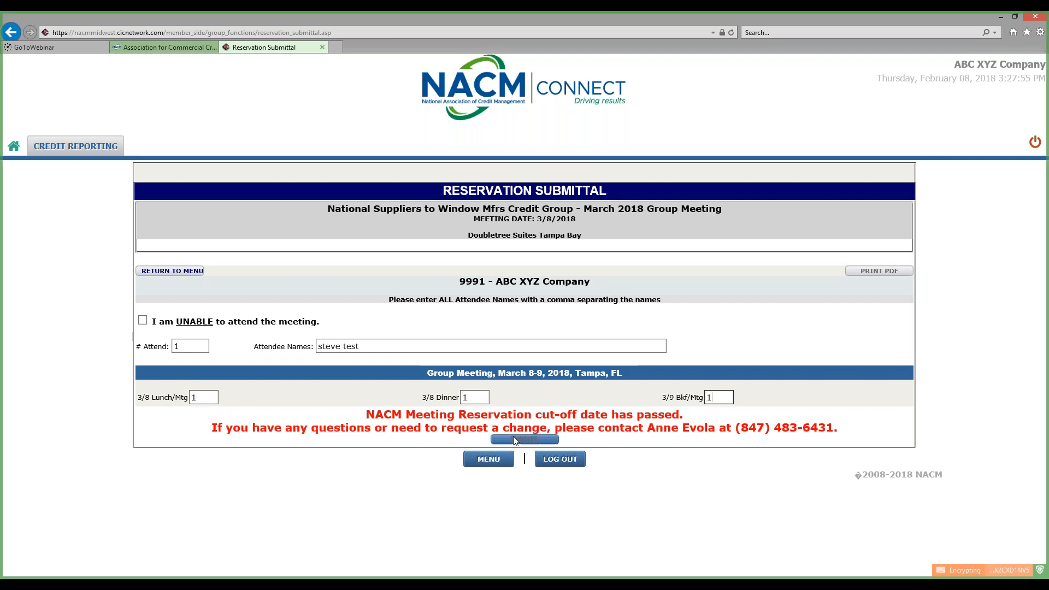
{"action": "left_click", "coordinate": [488, 460]}
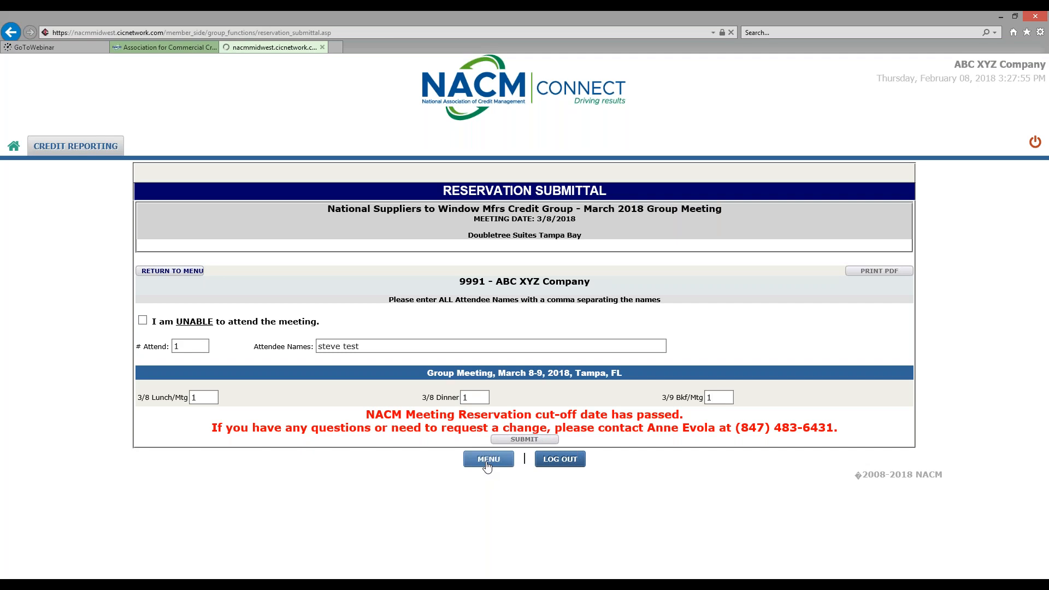